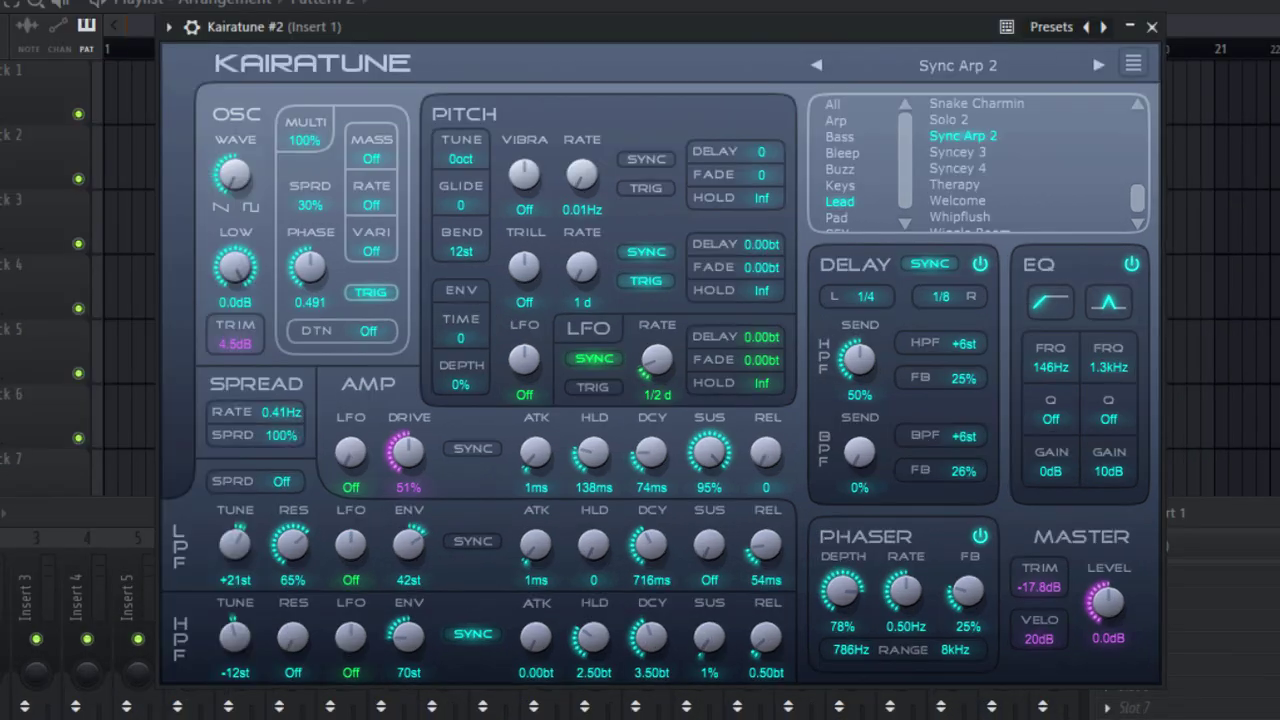
Step: Browse the categories and Lead presets, look through the full preset list, and close it without choosing another preset
{"action": "scroll", "coordinate": [1035, 228], "scroll_direction": "up", "scroll_amount": 10}
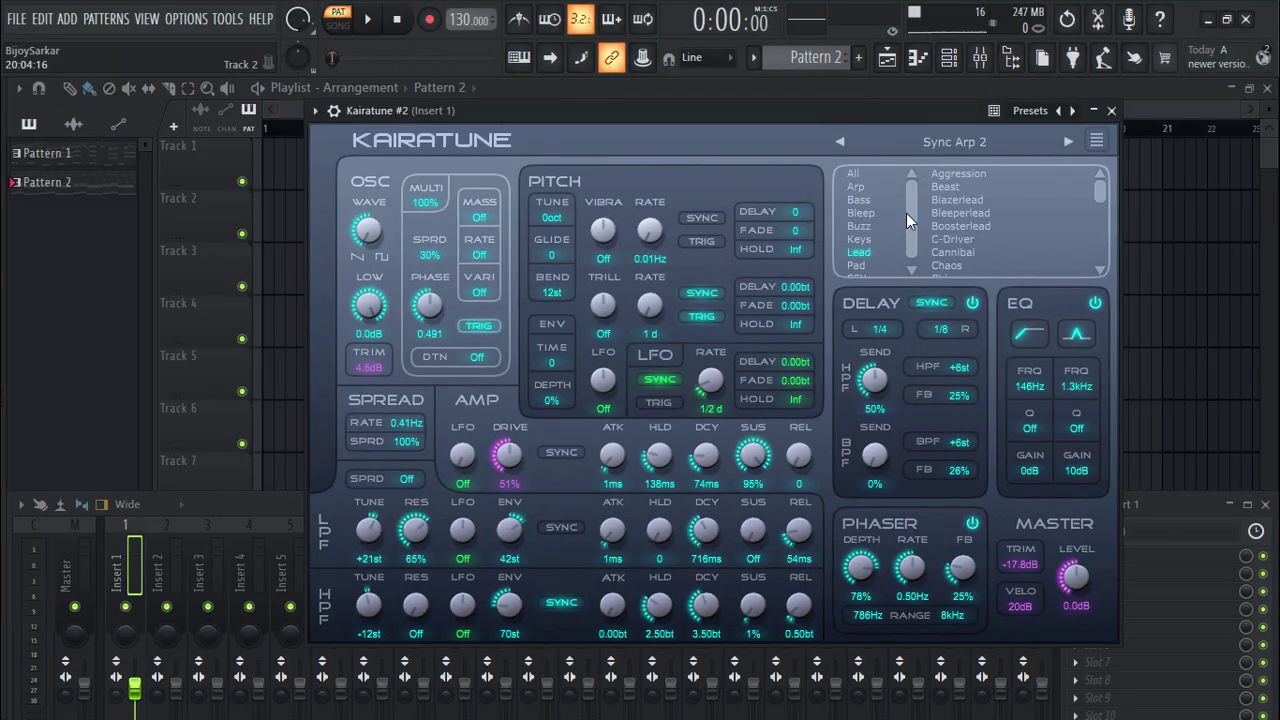
{"action": "scroll", "coordinate": [913, 221], "scroll_direction": "down", "scroll_amount": 1}
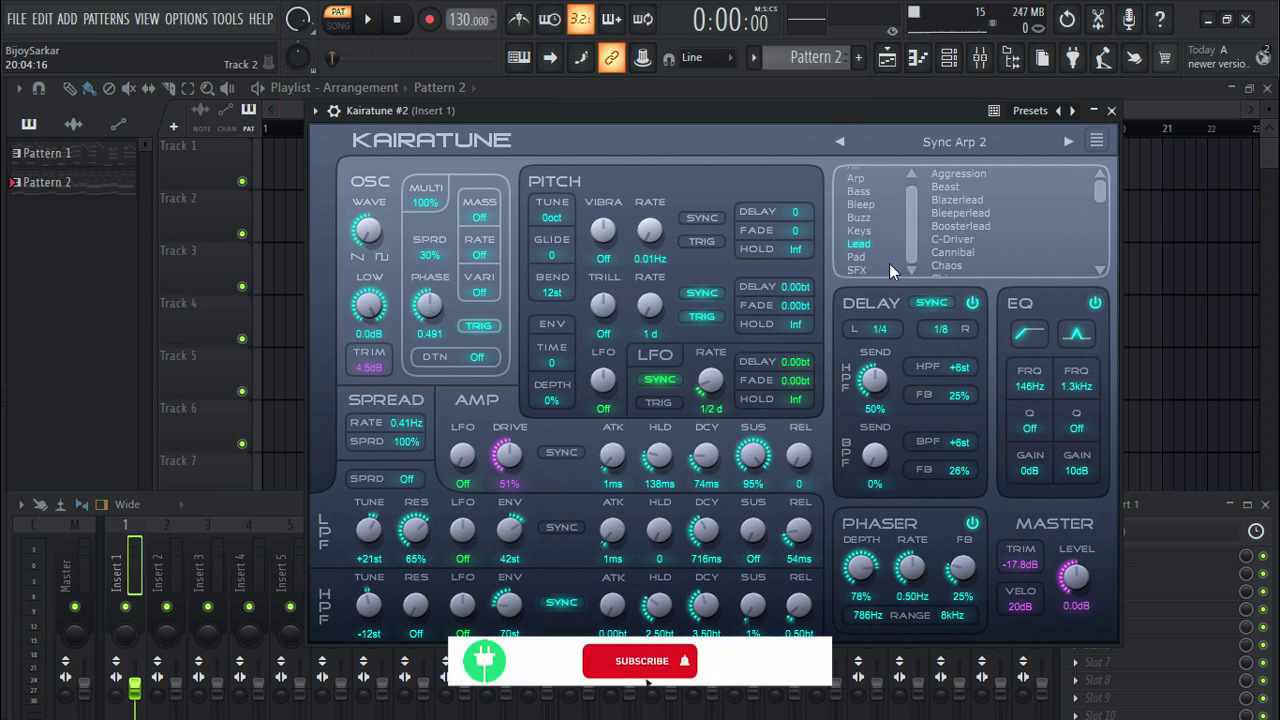
{"action": "mouse_move", "coordinate": [1103, 189]}
{"action": "left_mouse_down"}
{"action": "mouse_move", "coordinate": [1100, 268]}
{"action": "mouse_move", "coordinate": [1095, 189]}
{"action": "mouse_move", "coordinate": [1097, 212]}
{"action": "left_mouse_up"}
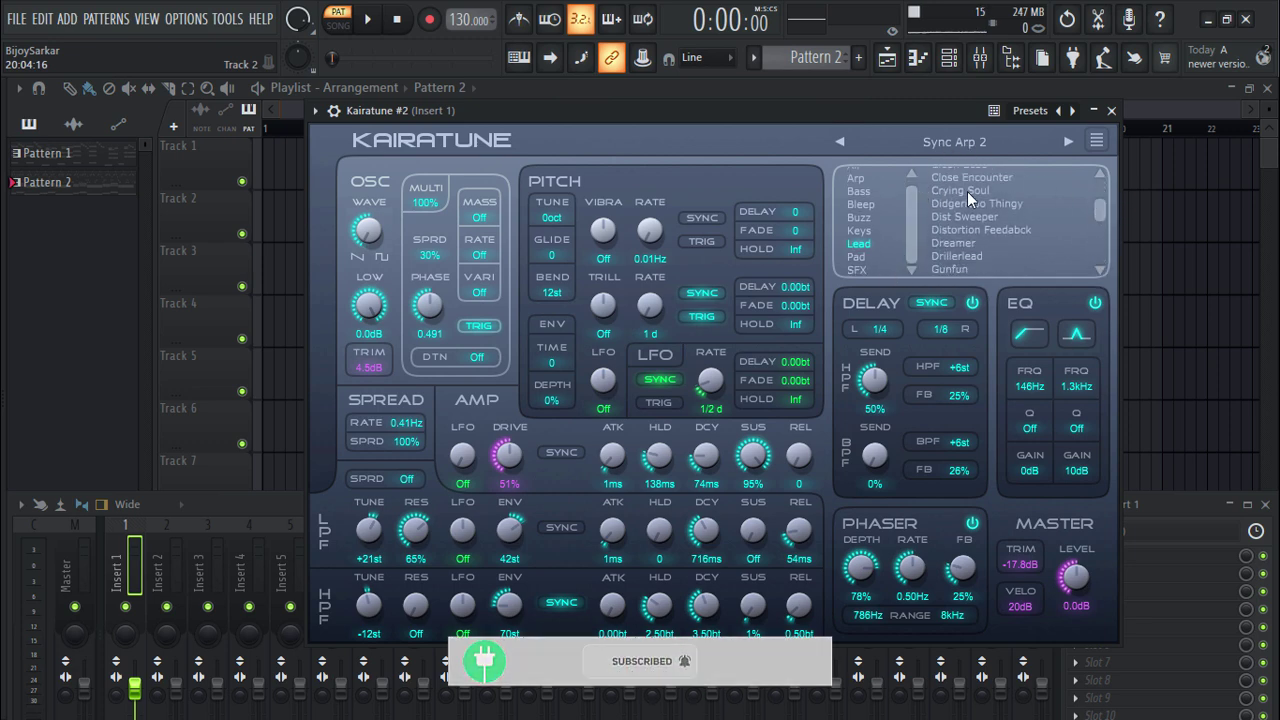
{"action": "left_click", "coordinate": [961, 142]}
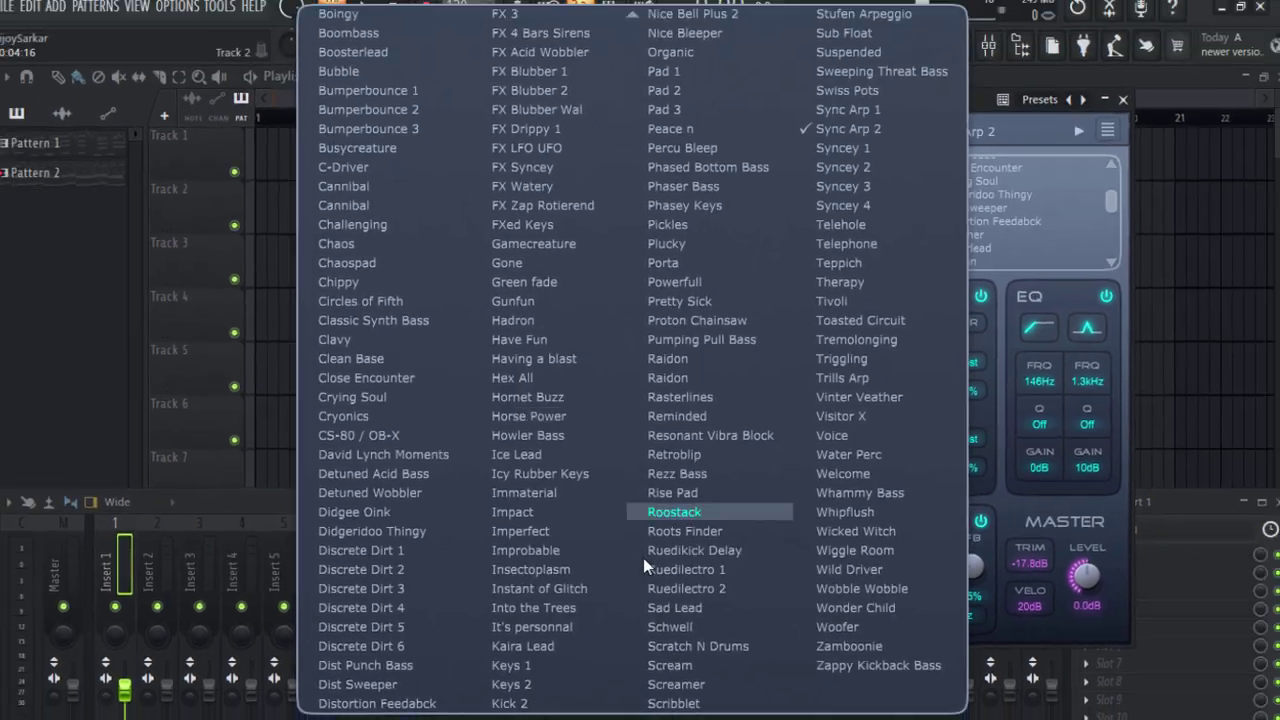
{"action": "scroll", "coordinate": [643, 558], "scroll_direction": "up", "scroll_amount": 8}
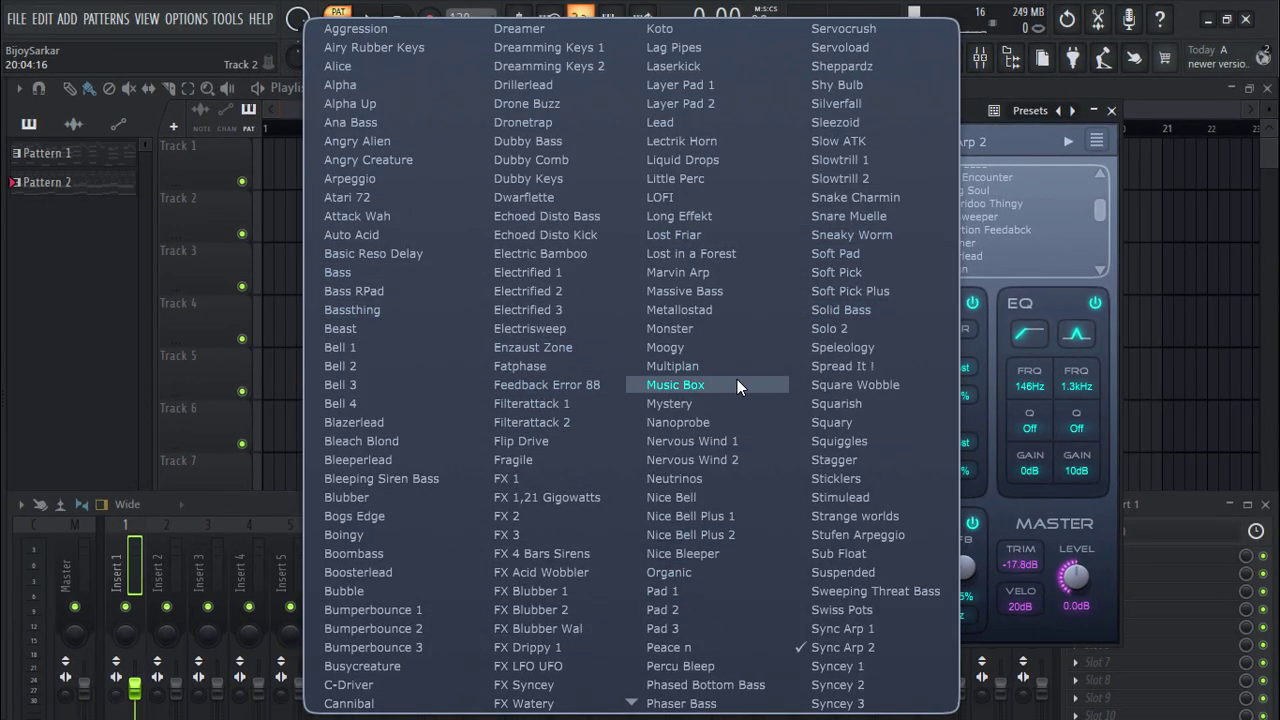
{"action": "key", "text": "Escape"}
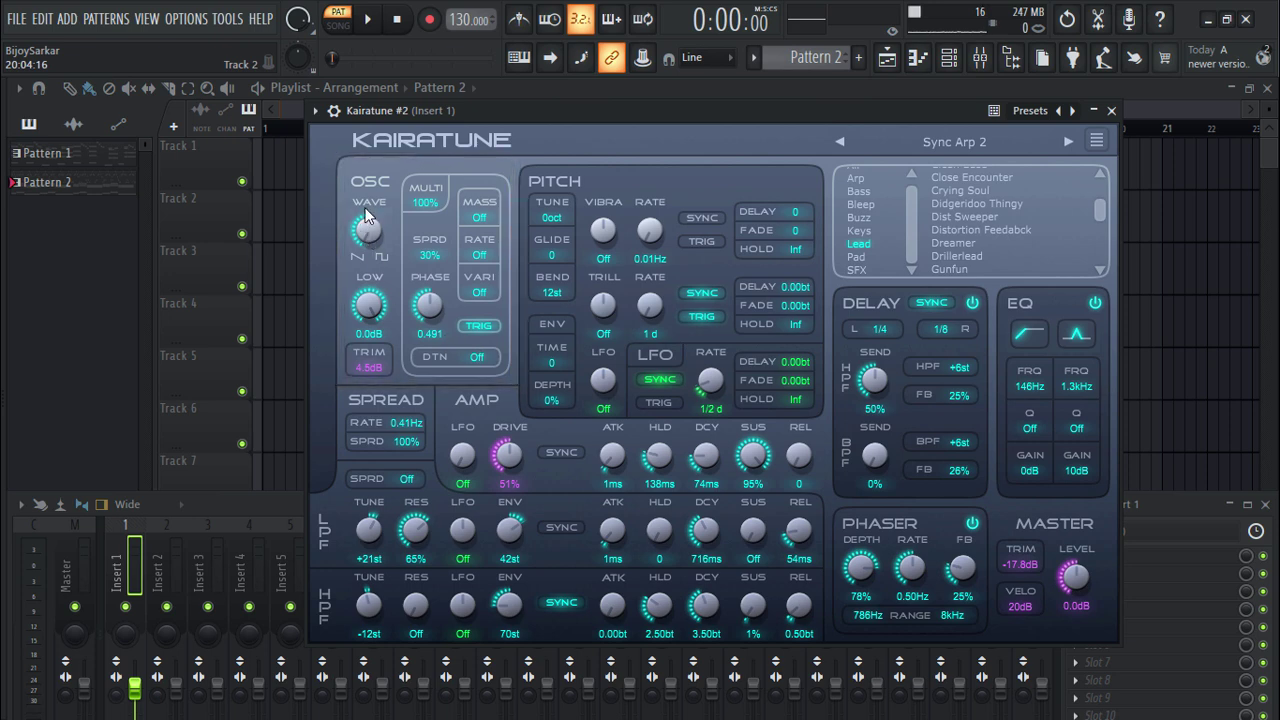
Step: Toggle the Delay section off and back on
{"action": "mouse_move", "coordinate": [357, 184]}
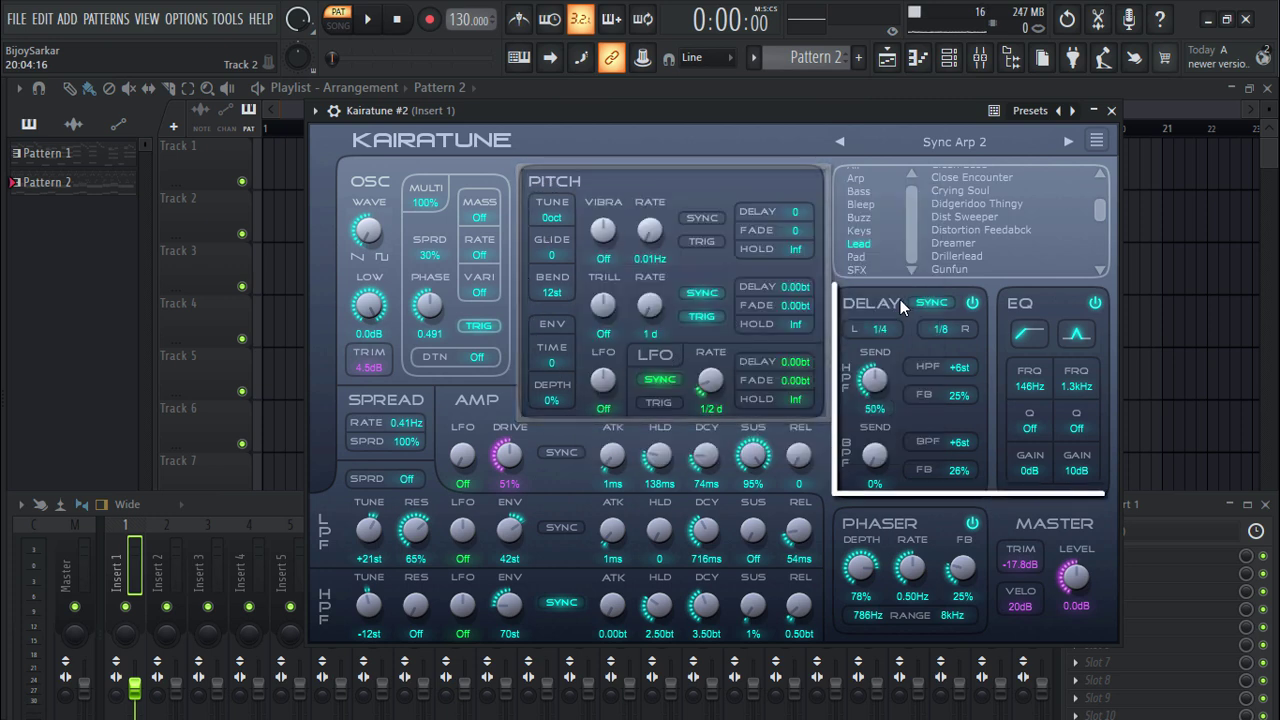
{"action": "left_click", "coordinate": [972, 302]}
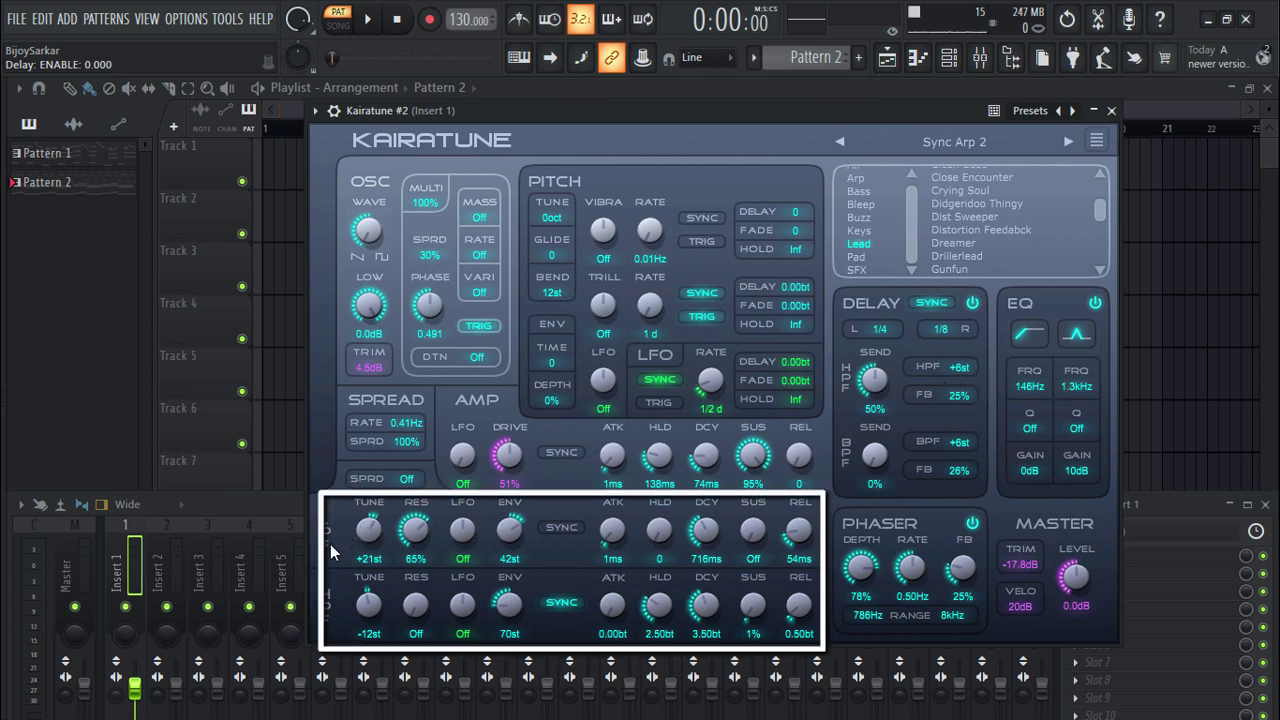
{"action": "mouse_move", "coordinate": [465, 622]}
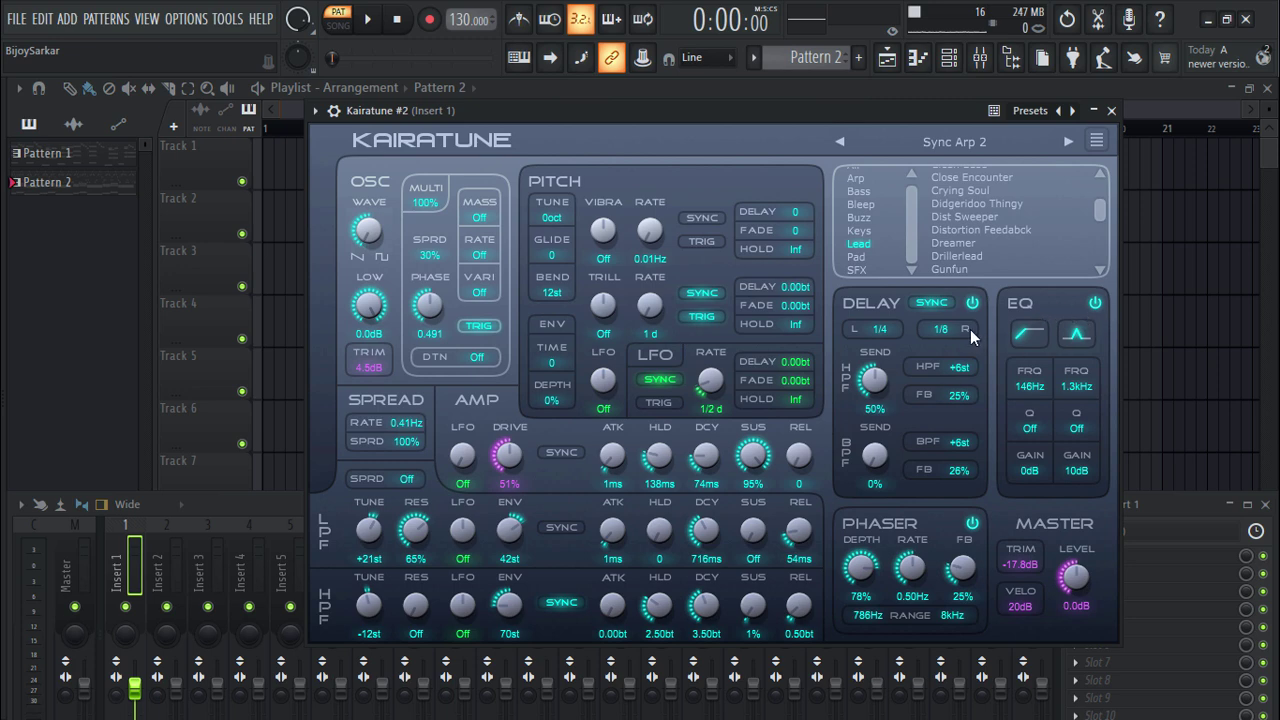
Step: Play Pattern 2 to audition the Sync Arp 2 and Zappy Kickback Bass presets, and pick another preset from the Arp category
{"action": "left_click", "coordinate": [369, 22]}
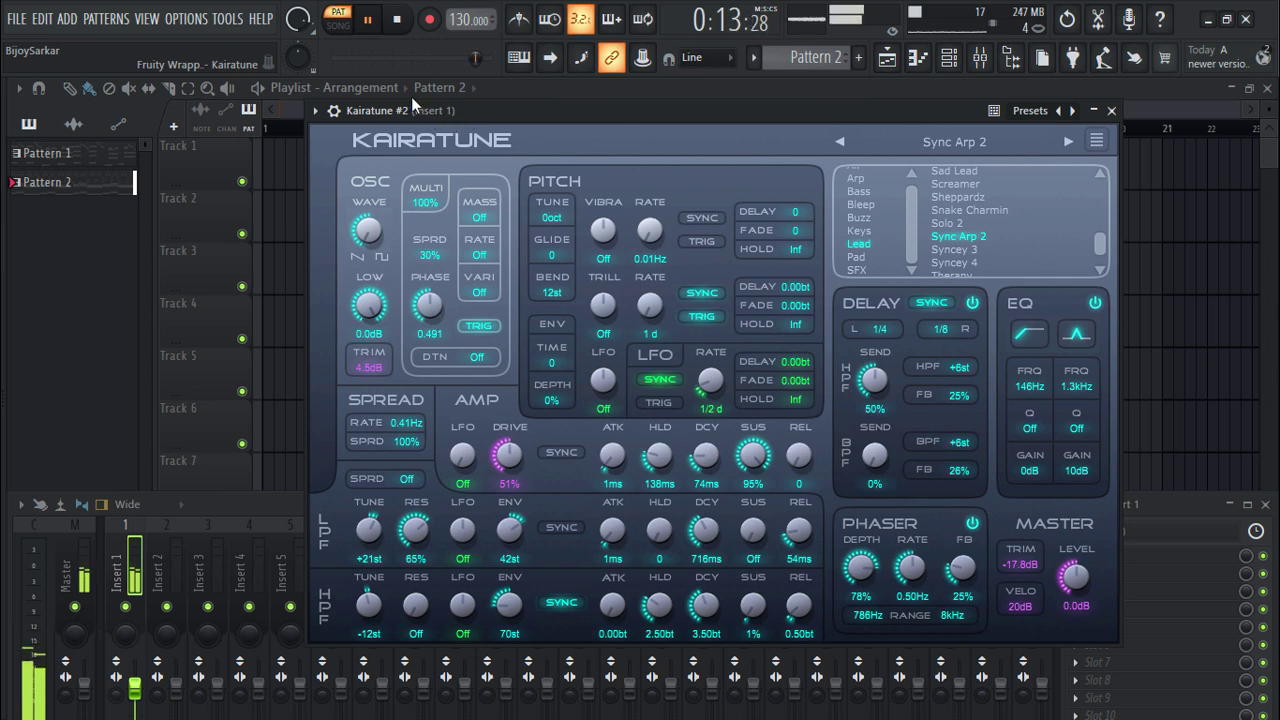
{"action": "left_click", "coordinate": [403, 23]}
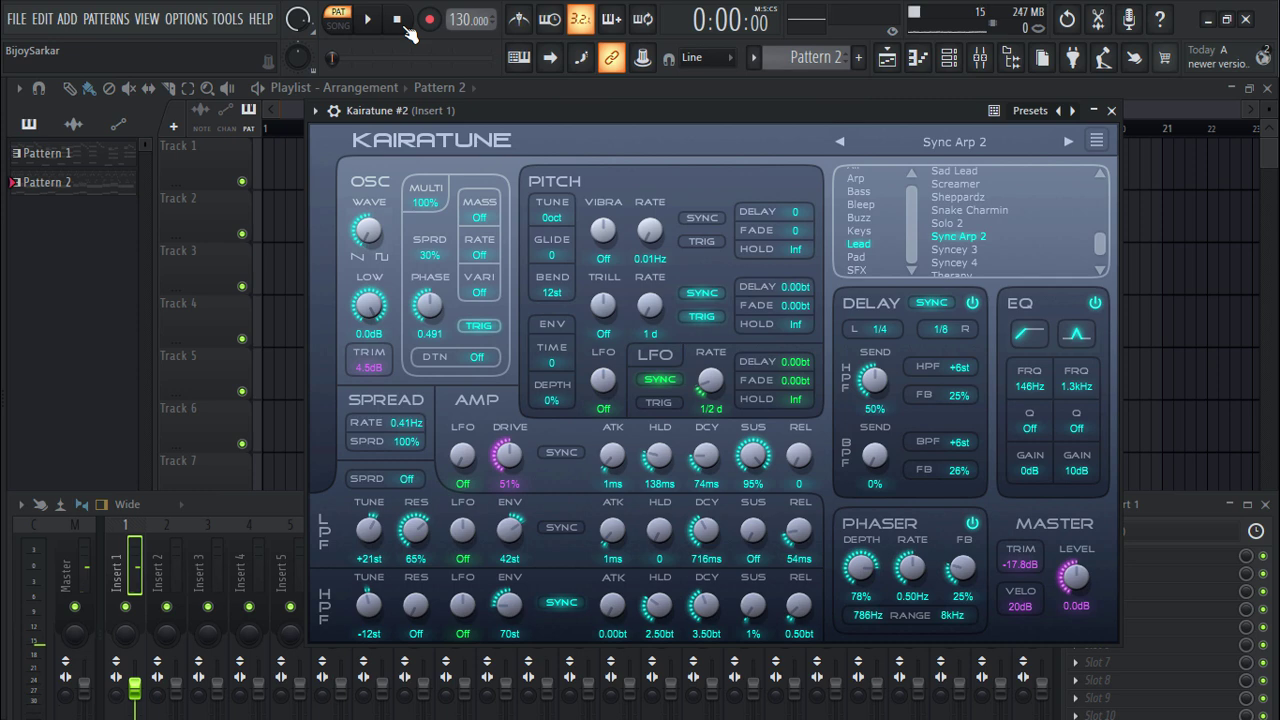
{"action": "left_click", "coordinate": [367, 20]}
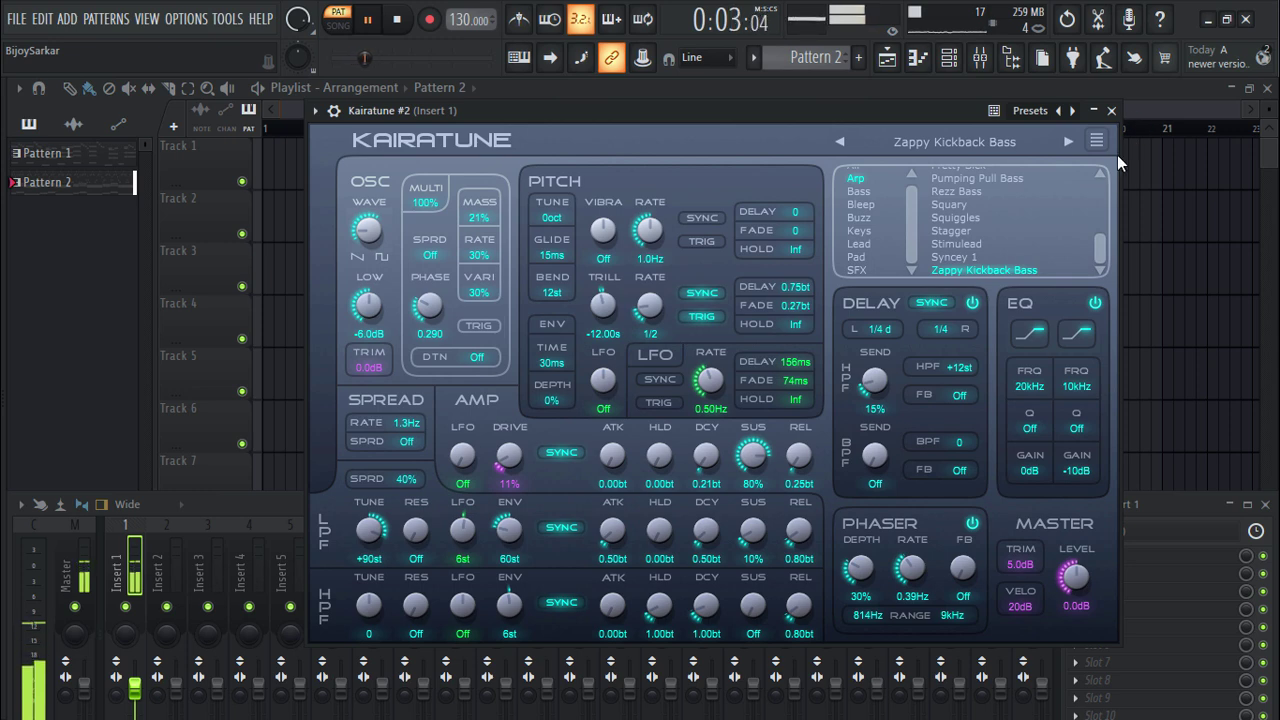
{"action": "left_click_drag", "start_coordinate": [1093, 250], "coordinate": [1099, 225]}
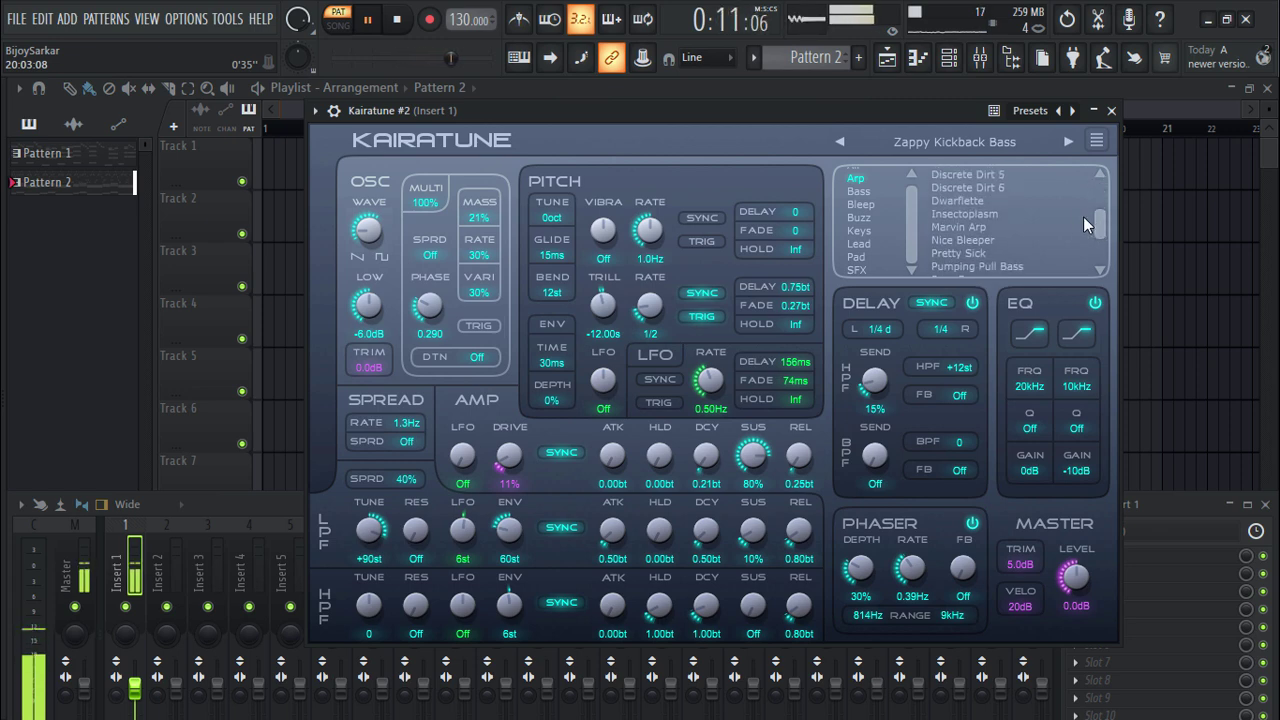
{"action": "left_click", "coordinate": [956, 254]}
Step: Play Pattern 2 with the Sweeping Threat Bass preset while browsing the Arp and Bass categories, and stop playback
{"action": "left_click", "coordinate": [369, 20]}
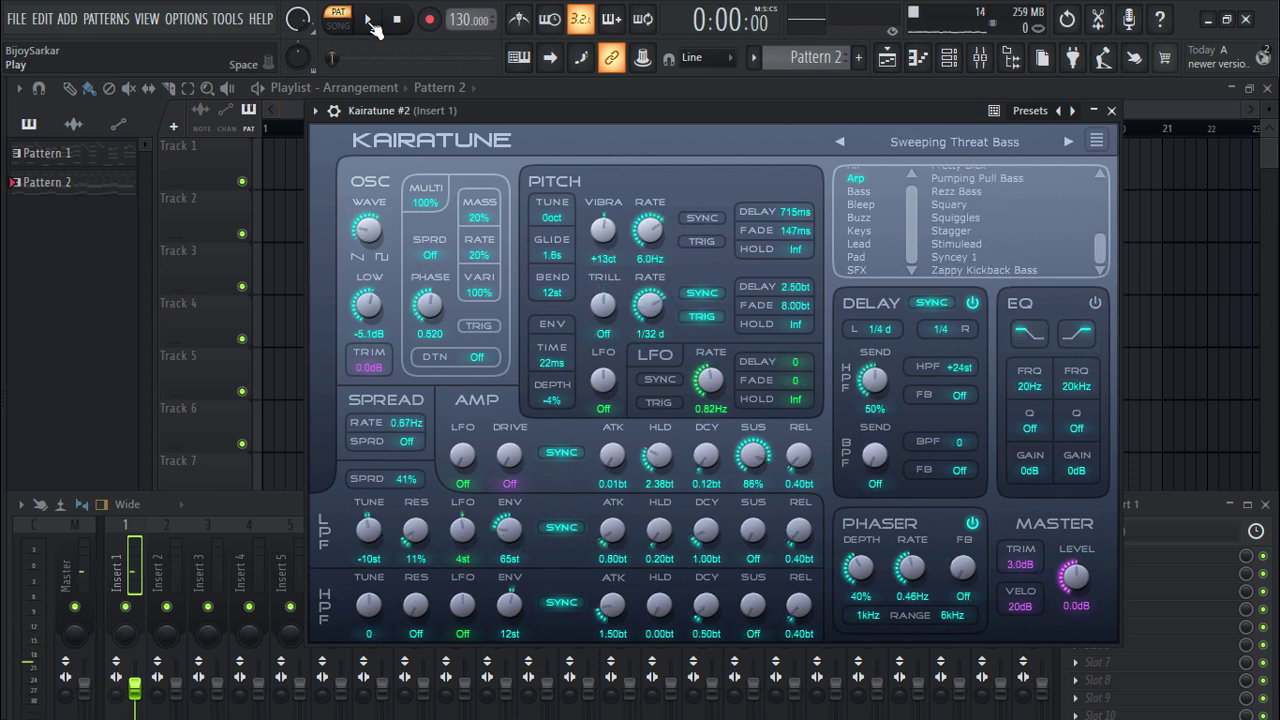
{"action": "left_click", "coordinate": [370, 22]}
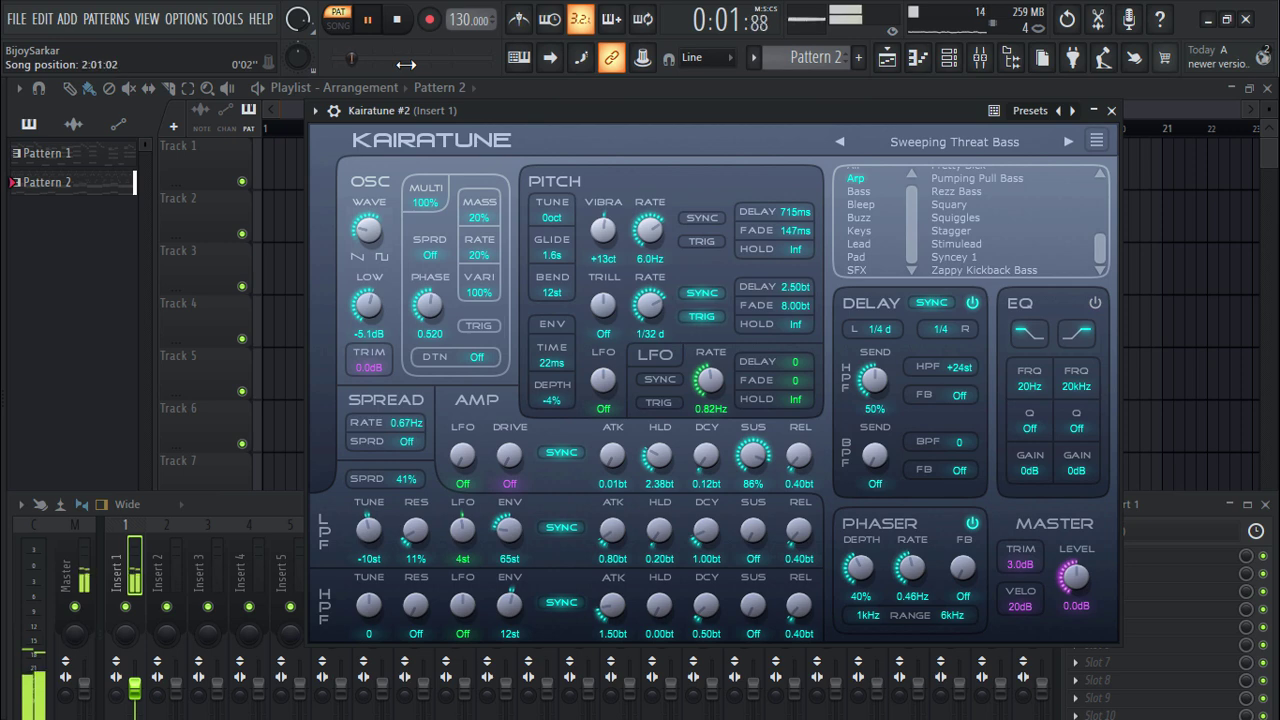
{"action": "scroll", "coordinate": [1100, 242], "scroll_direction": "up", "scroll_amount": 1}
{"action": "left_click_drag", "start_coordinate": [1101, 240], "coordinate": [1099, 185]}
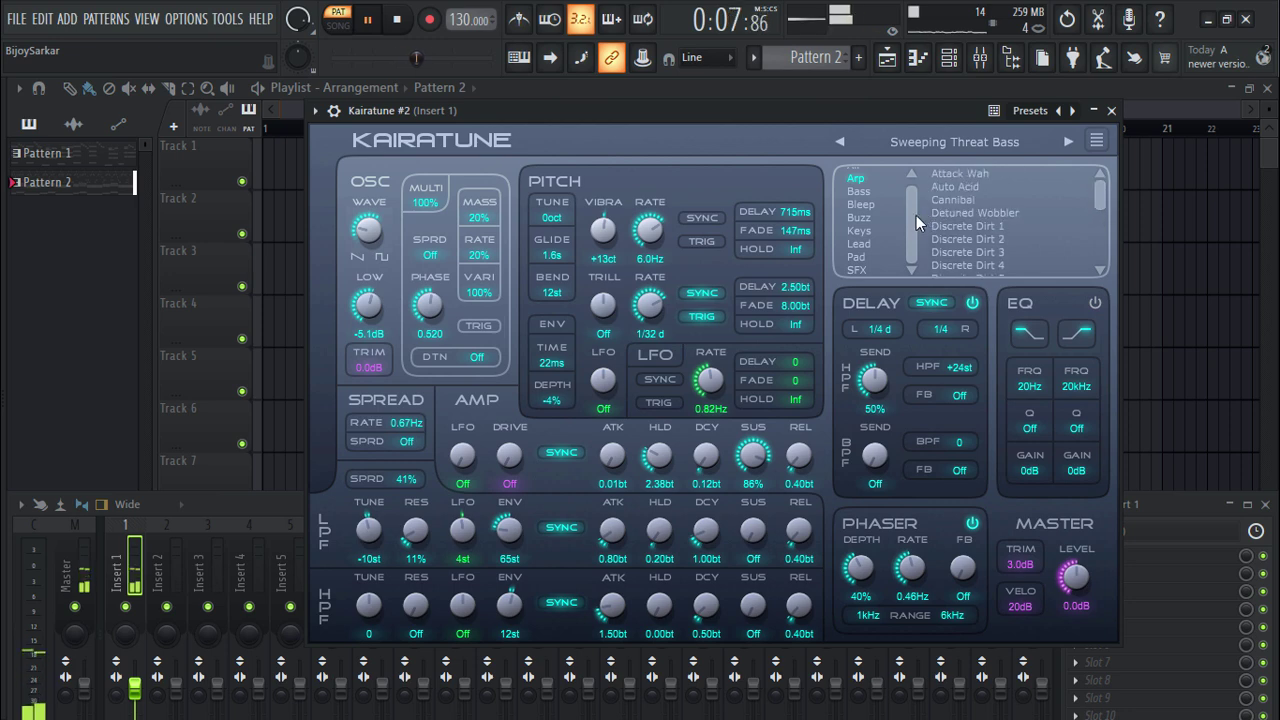
{"action": "left_click_drag", "start_coordinate": [911, 200], "coordinate": [911, 245]}
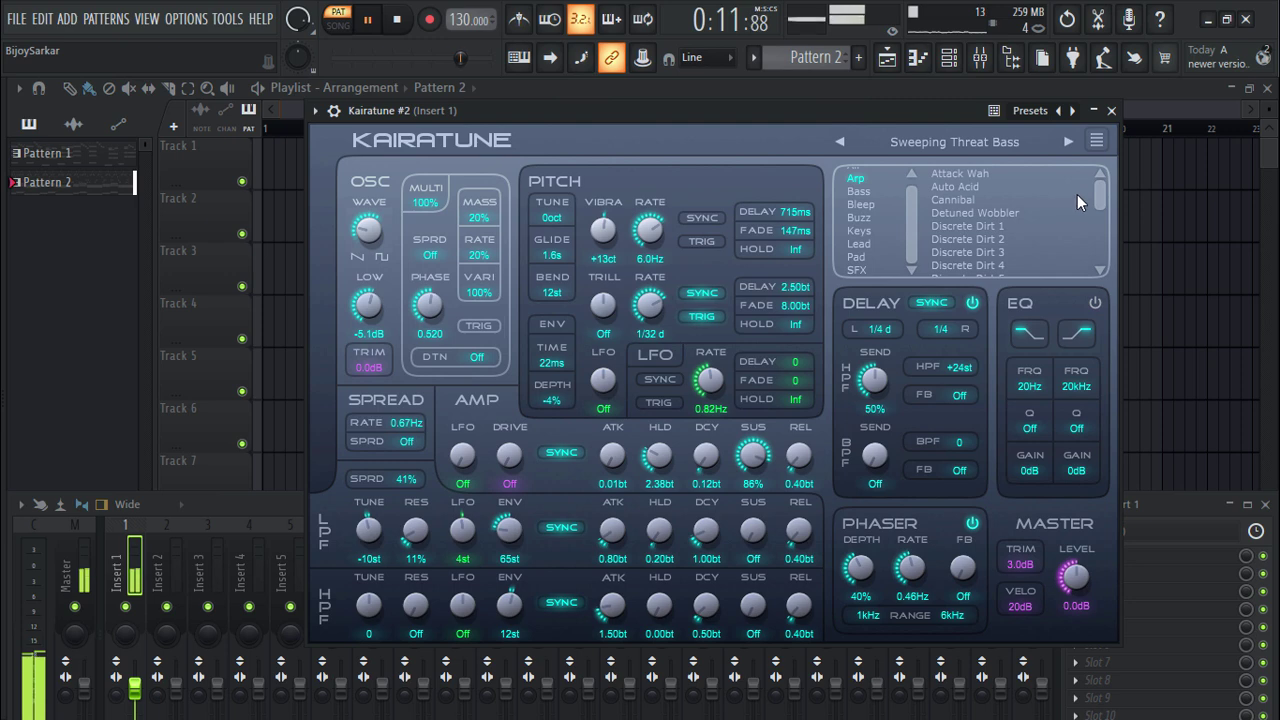
{"action": "left_click", "coordinate": [871, 193]}
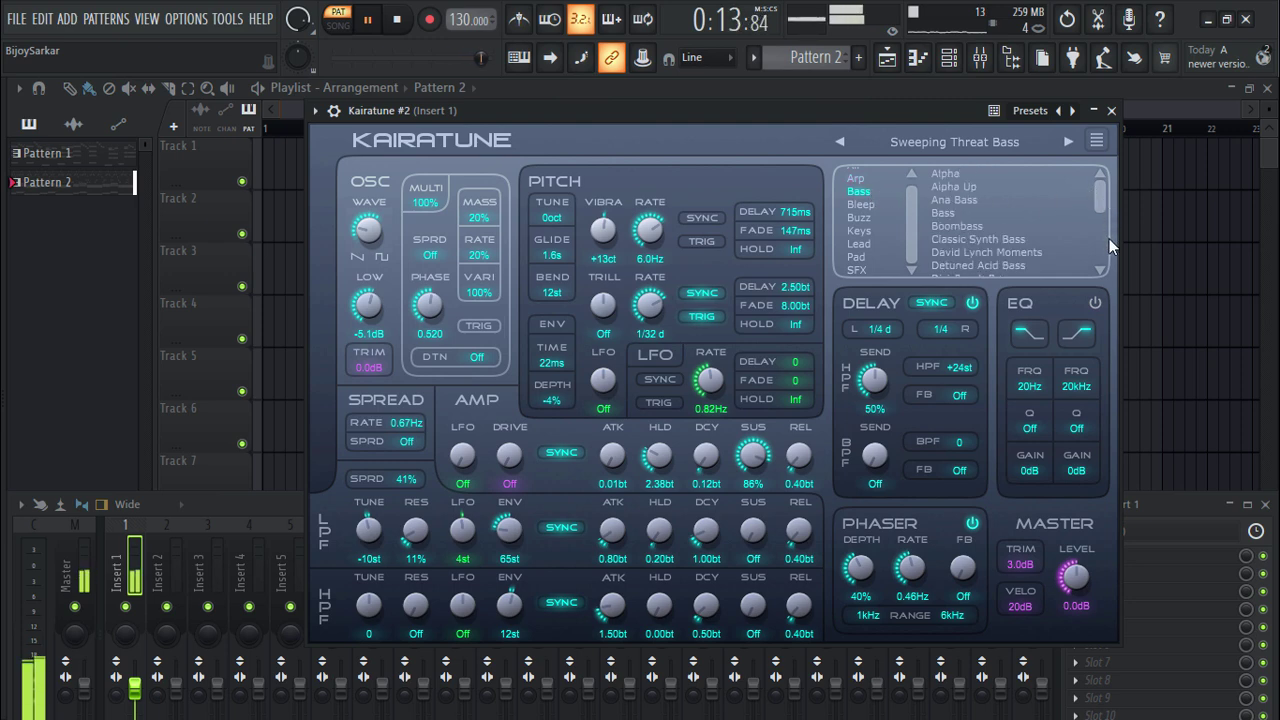
{"action": "mouse_move", "coordinate": [1099, 201]}
{"action": "left_mouse_down"}
{"action": "mouse_move", "coordinate": [1100, 255]}
{"action": "mouse_move", "coordinate": [1103, 190]}
{"action": "left_mouse_up"}
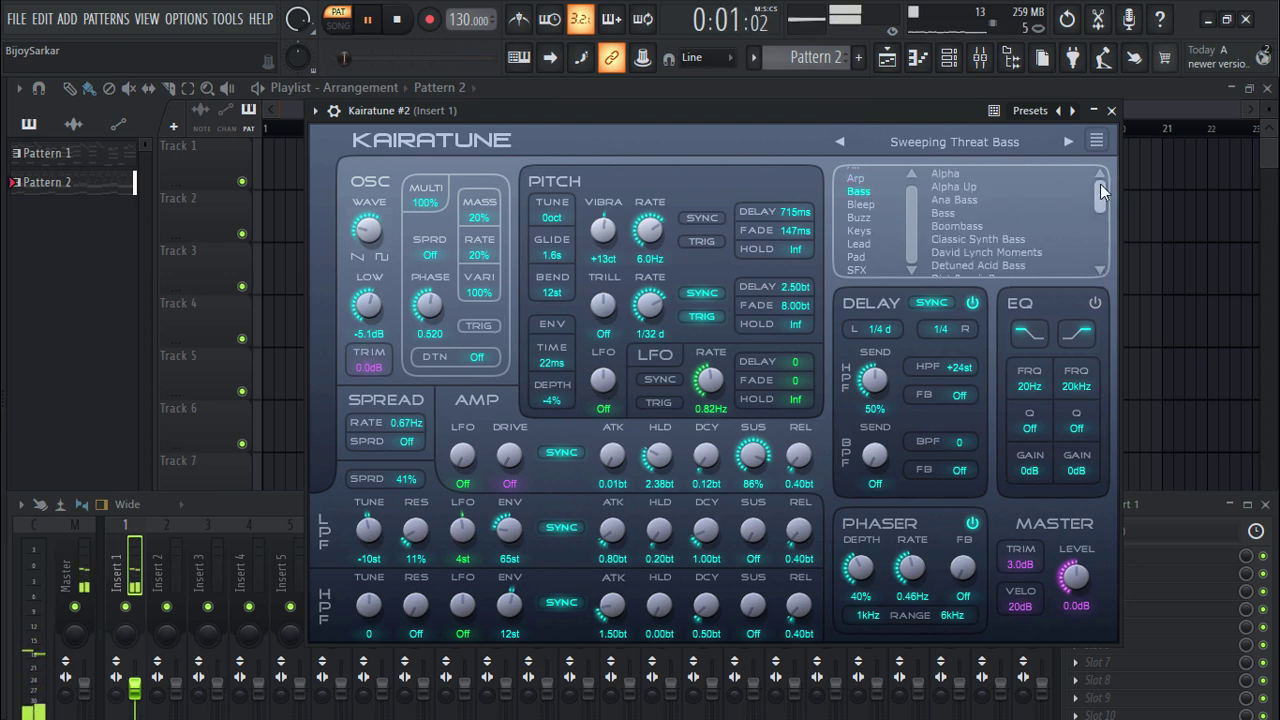
{"action": "left_click", "coordinate": [397, 21]}
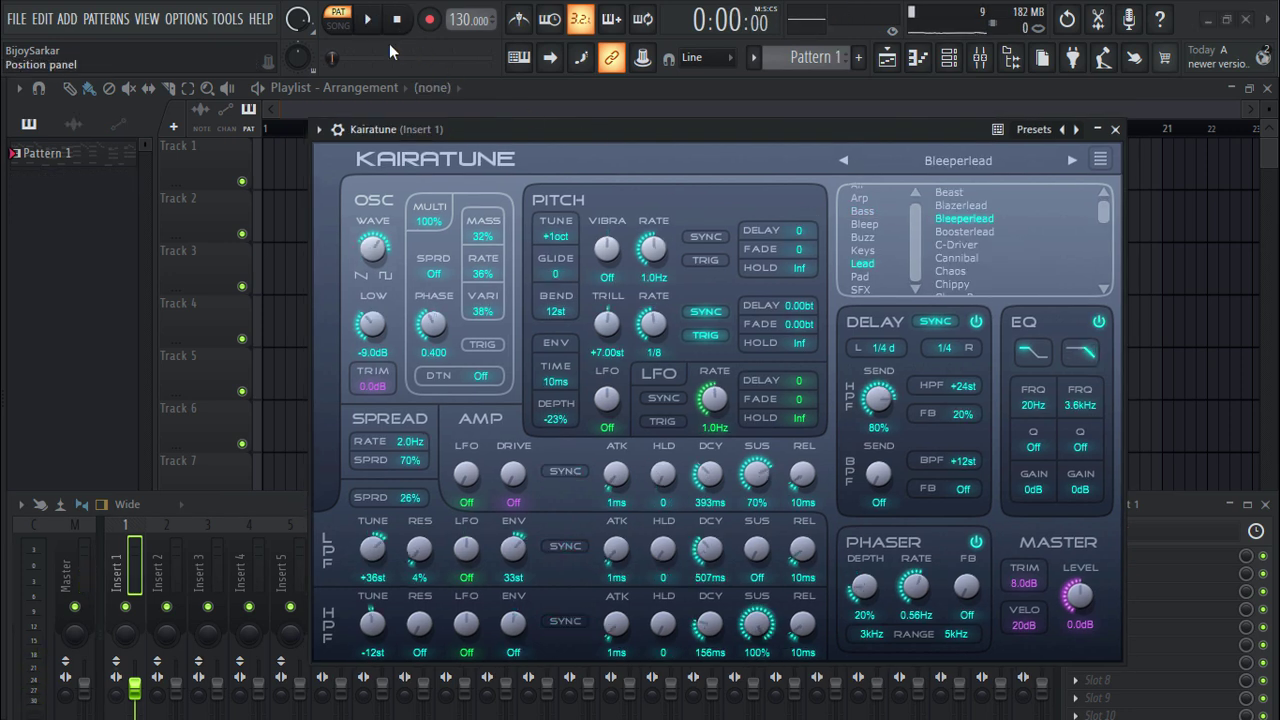
Step: Play Pattern 1 with the Bleeperlead preset and switch to Crying Soul from the Lead category
{"action": "left_click", "coordinate": [368, 24]}
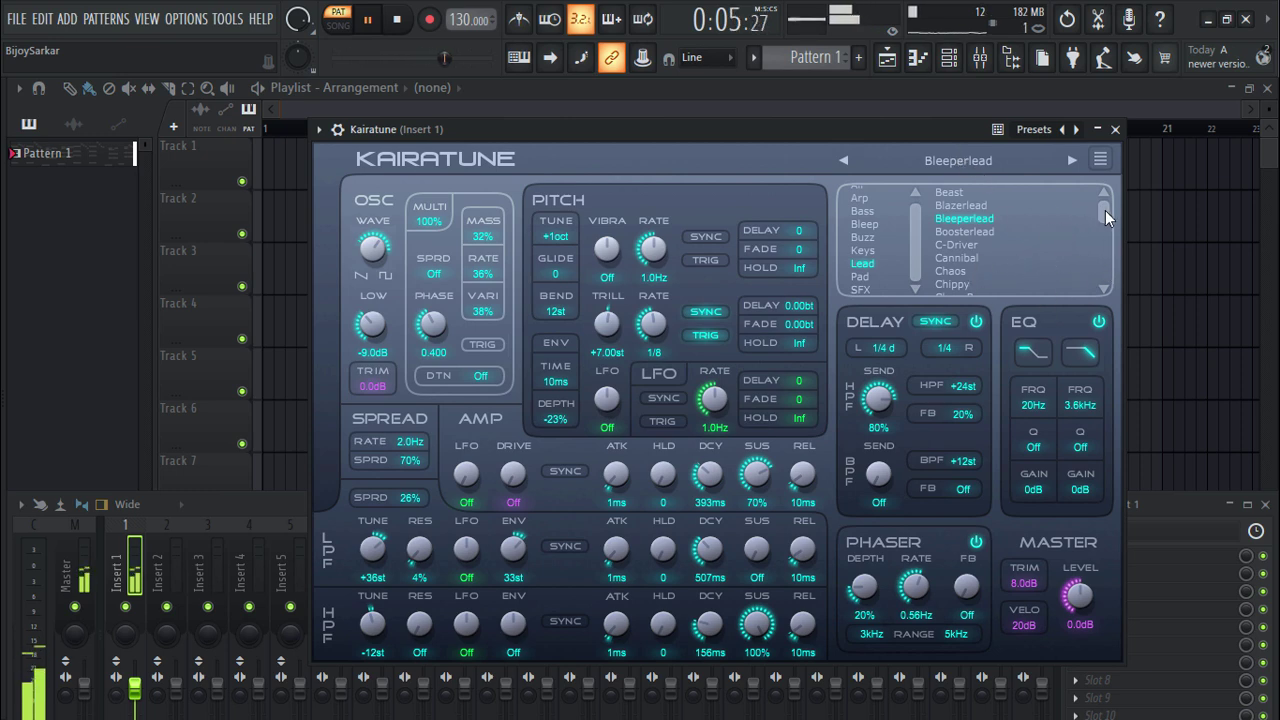
{"action": "left_click_drag", "start_coordinate": [1105, 212], "coordinate": [1105, 219]}
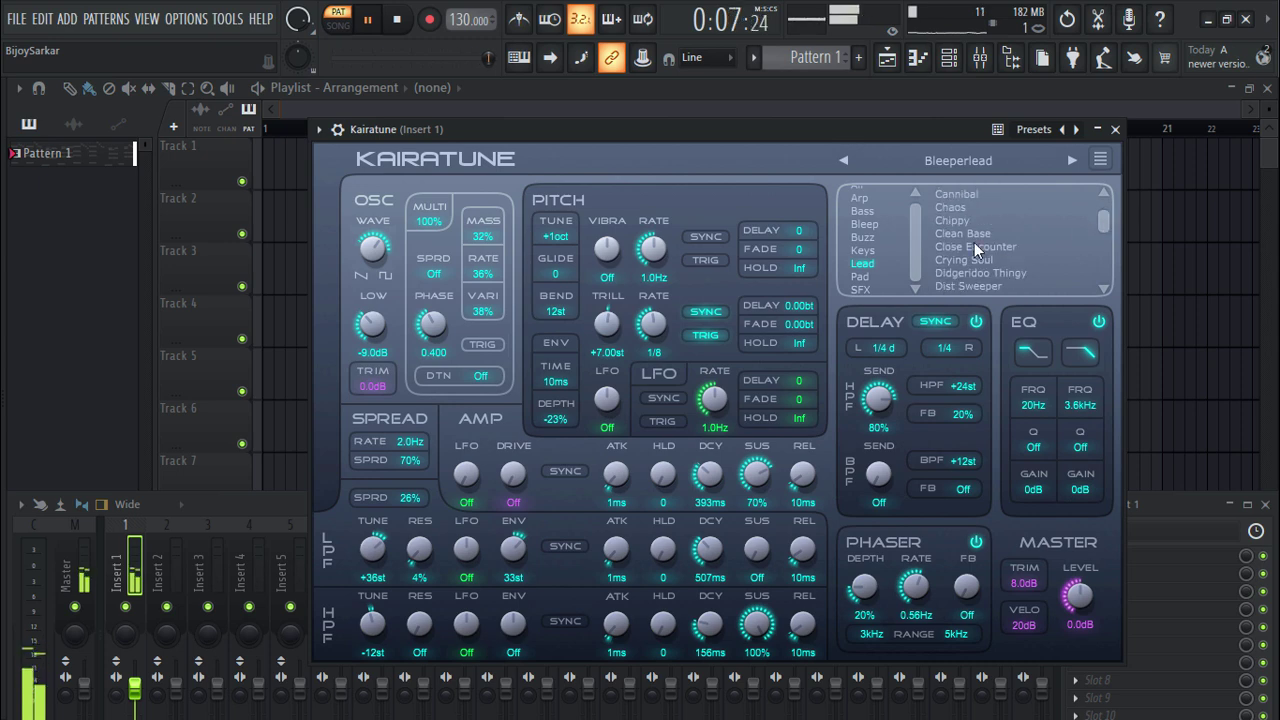
{"action": "left_click", "coordinate": [963, 260]}
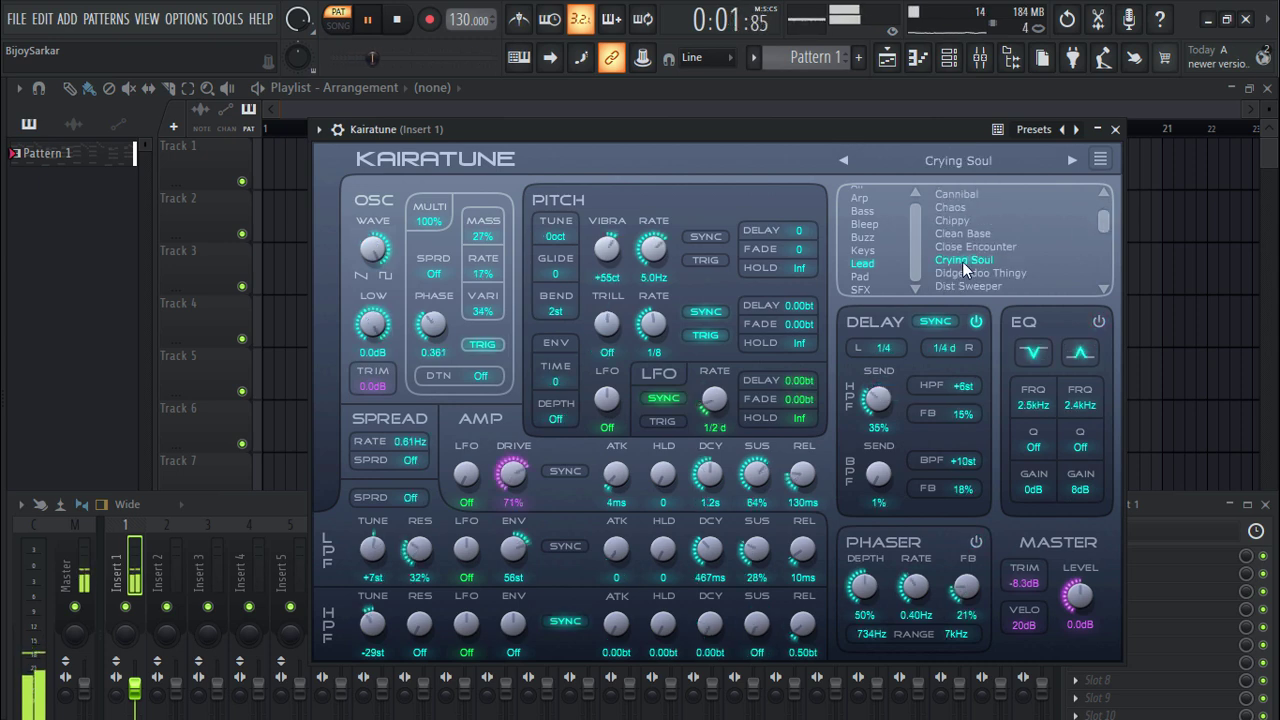
Step: Load the Triggling preset from the Keys category to audition it with Pattern 1
{"action": "left_click", "coordinate": [862, 250]}
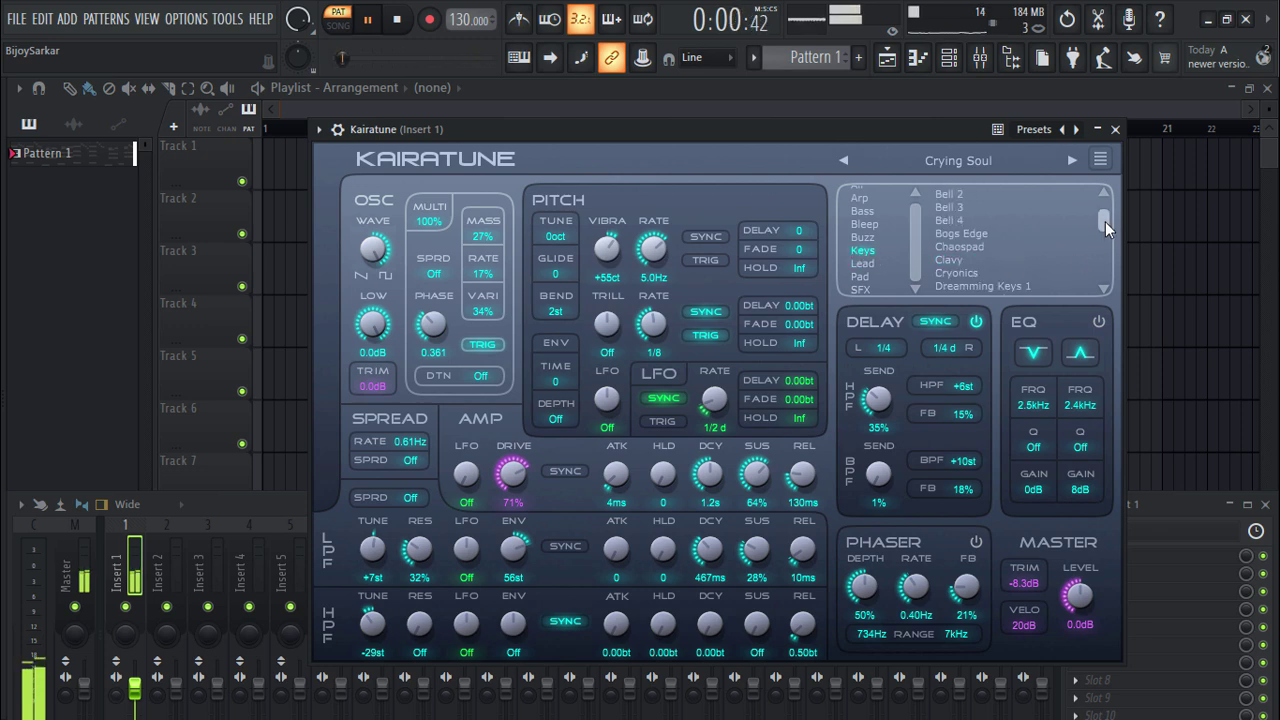
{"action": "left_click_drag", "start_coordinate": [1105, 221], "coordinate": [1109, 280]}
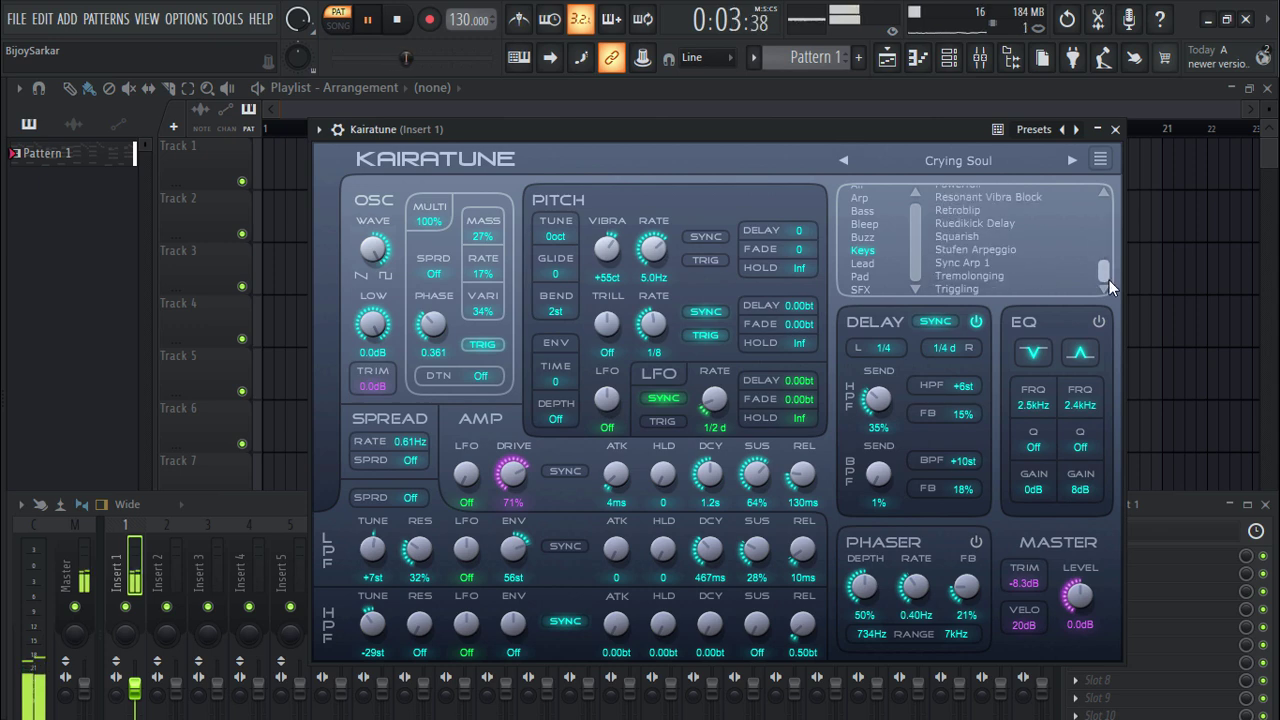
{"action": "left_click", "coordinate": [963, 289]}
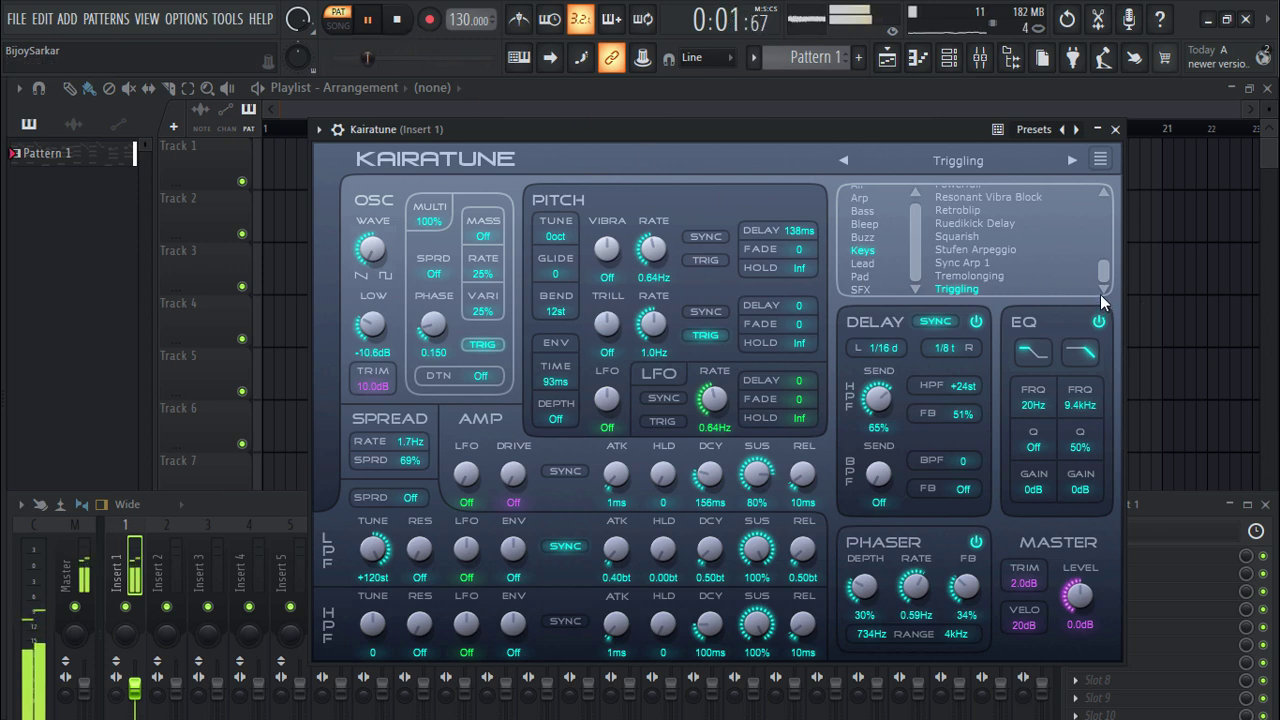
Step: Switch to the Arp category, audition Discrete Dirt 5 with Pattern 1, and stop playback
{"action": "left_click_drag", "start_coordinate": [911, 240], "coordinate": [914, 221]}
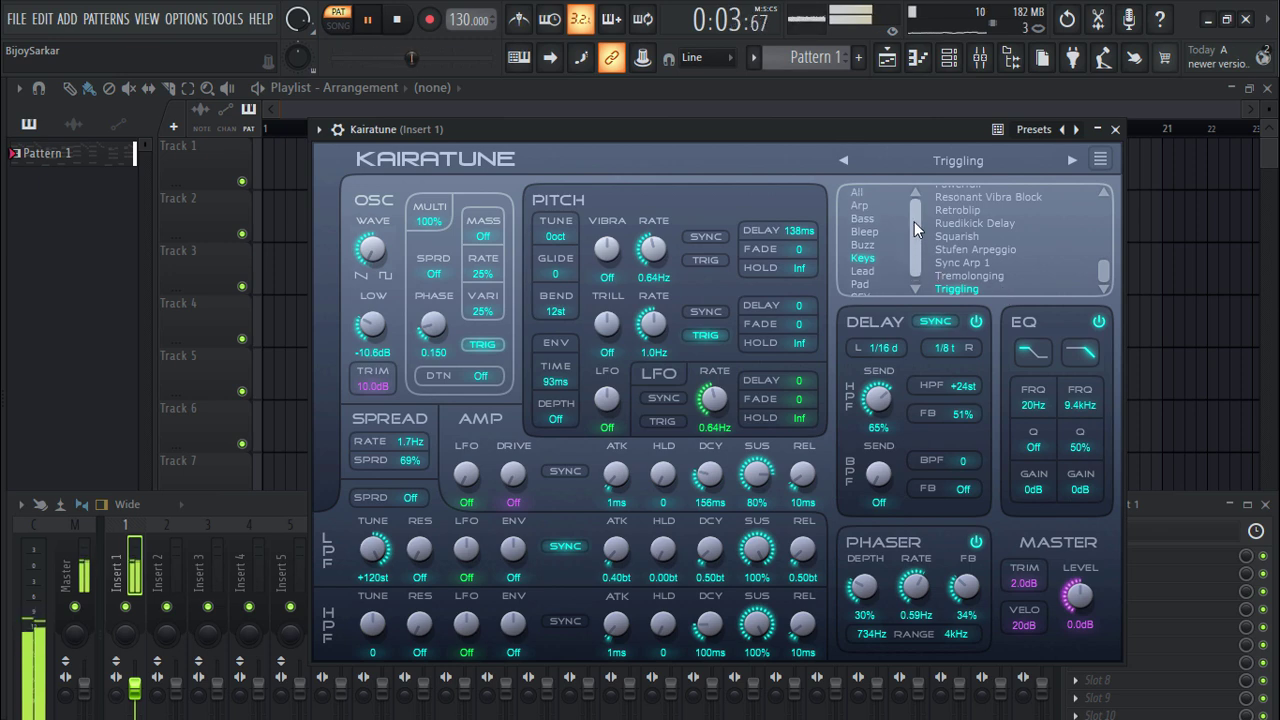
{"action": "left_click", "coordinate": [858, 205]}
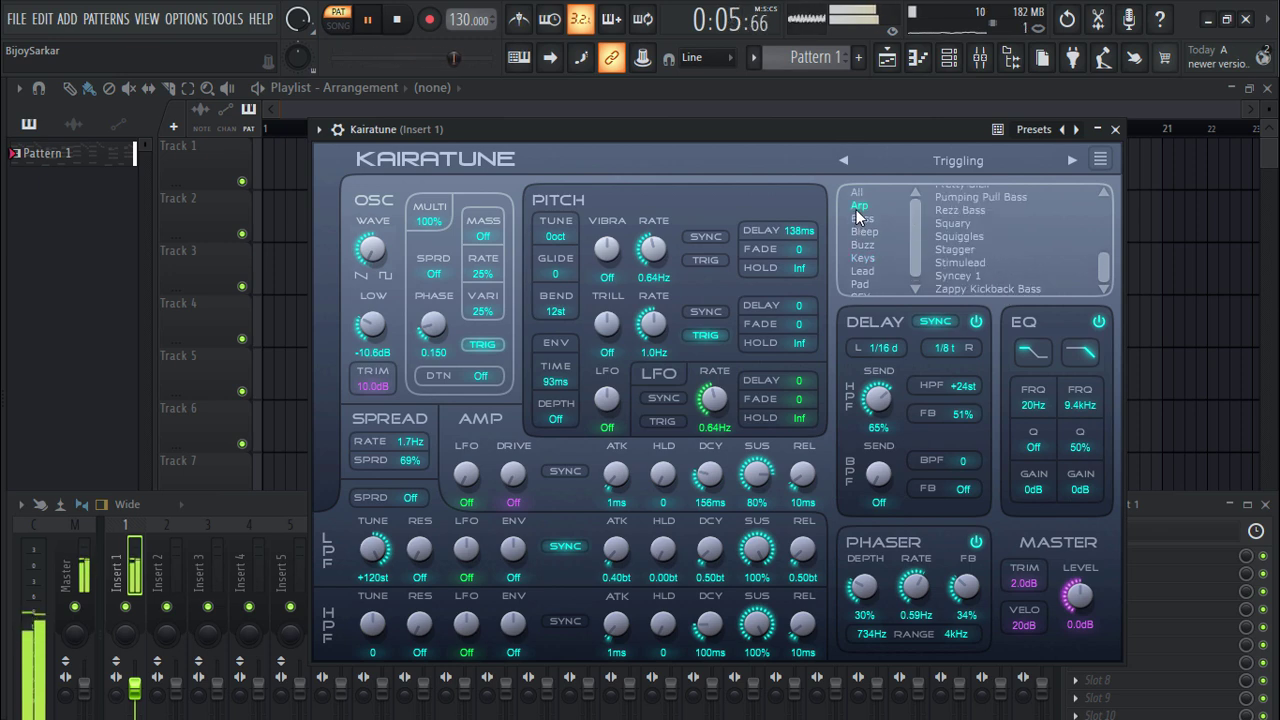
{"action": "left_click", "coordinate": [398, 20]}
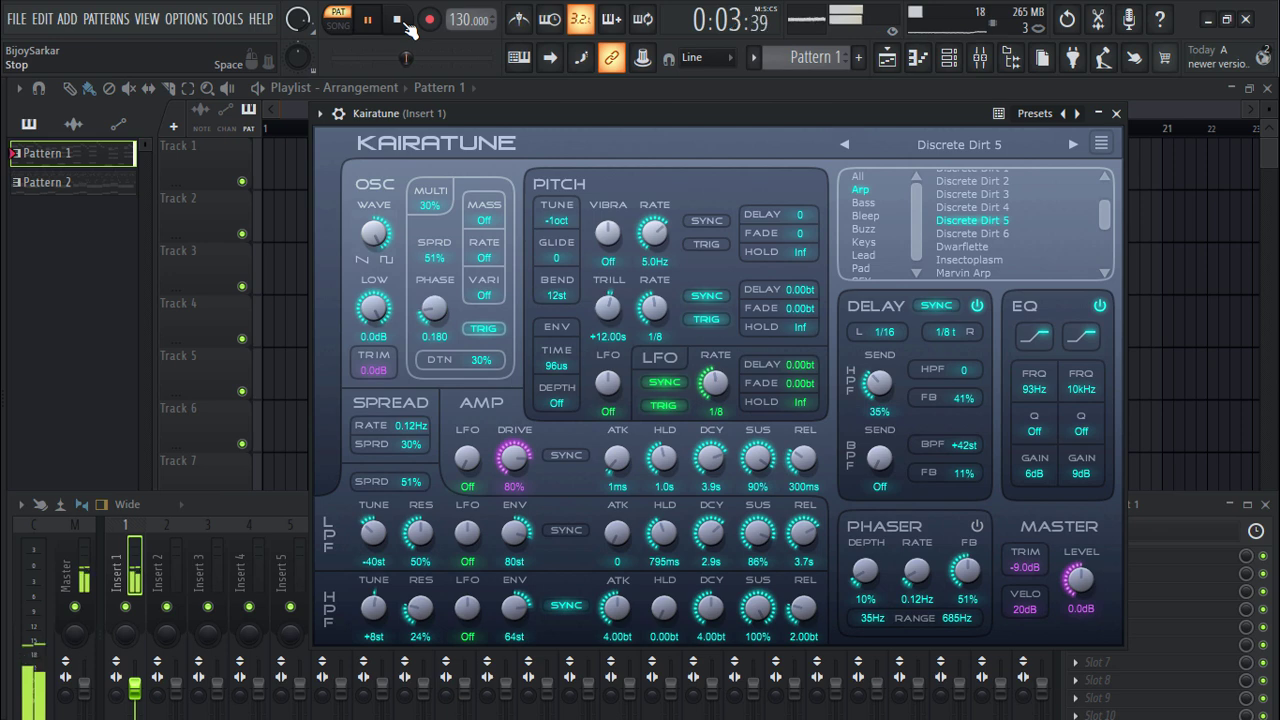
{"action": "left_click", "coordinate": [400, 21]}
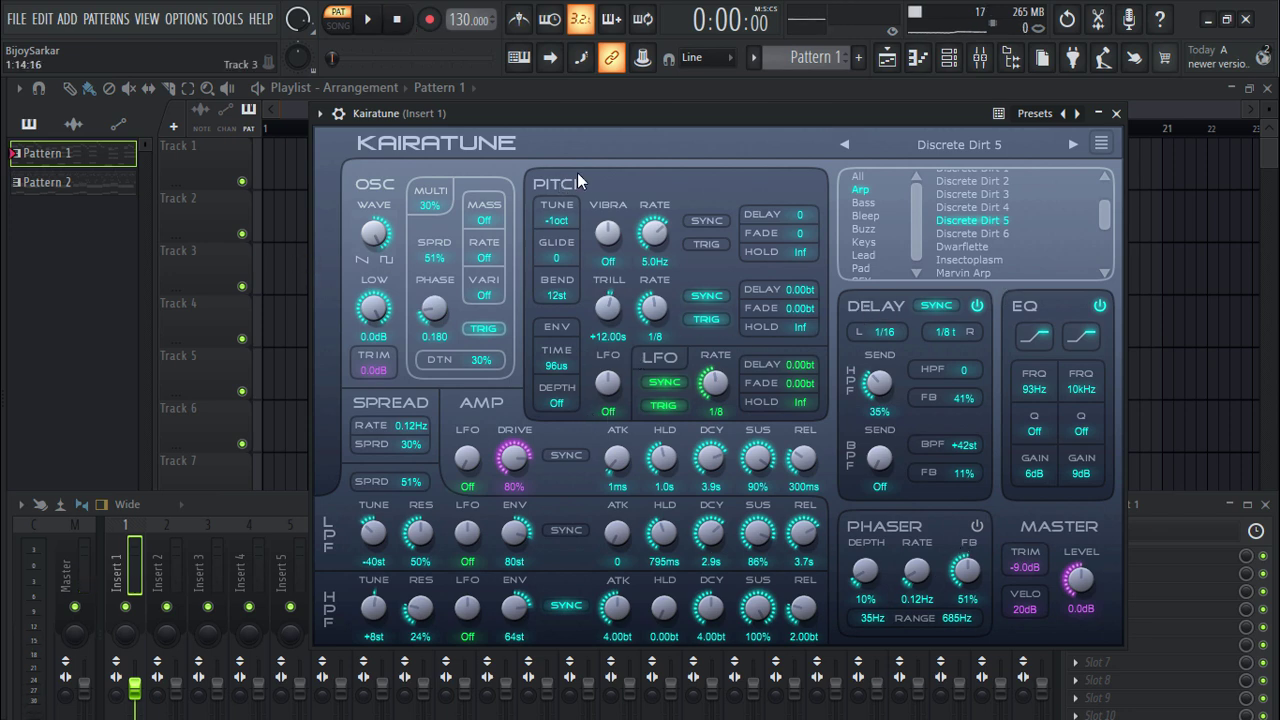
Step: Play Pattern 1 with the Discrete Dirt 4 preset and set the envelope amounts to 39st for LPF and 31st for HPF
{"action": "left_click", "coordinate": [368, 19]}
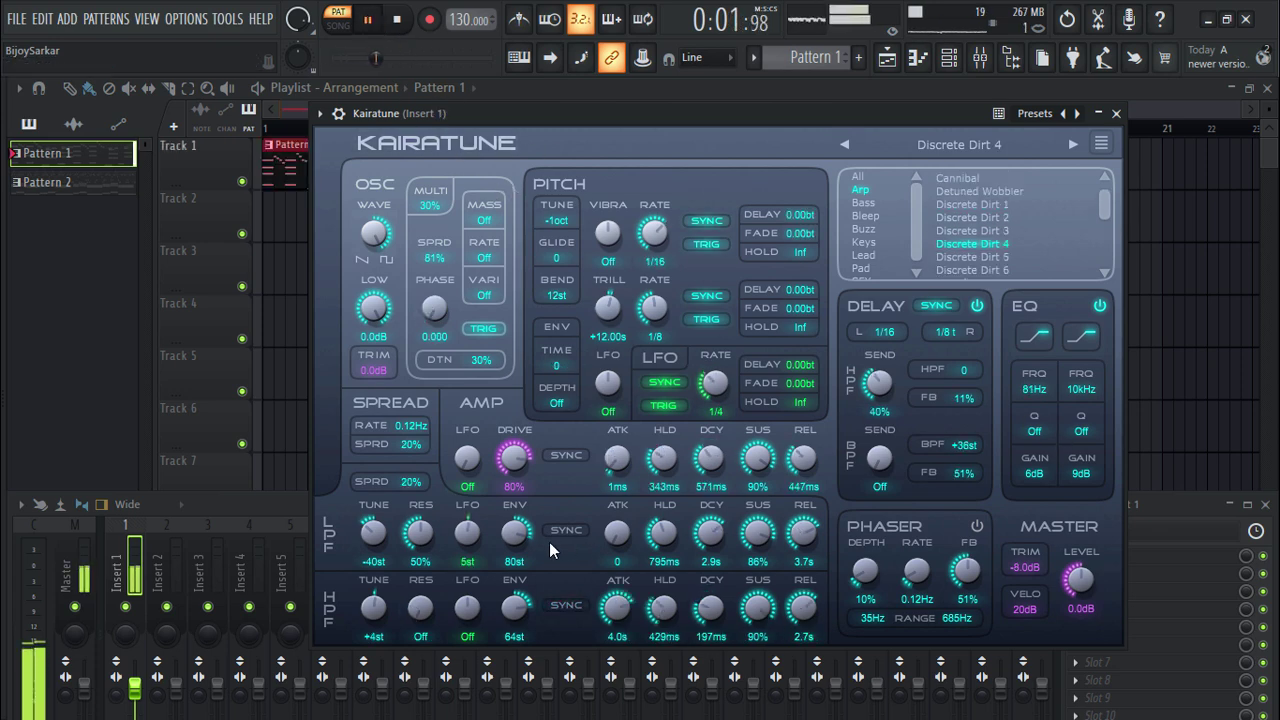
{"action": "left_click_drag", "start_coordinate": [515, 543], "coordinate": [507, 670]}
{"action": "mouse_move", "coordinate": [514, 535]}
{"action": "left_mouse_down"}
{"action": "mouse_move", "coordinate": [518, 612]}
{"action": "mouse_move", "coordinate": [517, 560]}
{"action": "mouse_move", "coordinate": [531, 566]}
{"action": "mouse_move", "coordinate": [538, 540]}
{"action": "mouse_move", "coordinate": [520, 532]}
{"action": "left_mouse_up"}
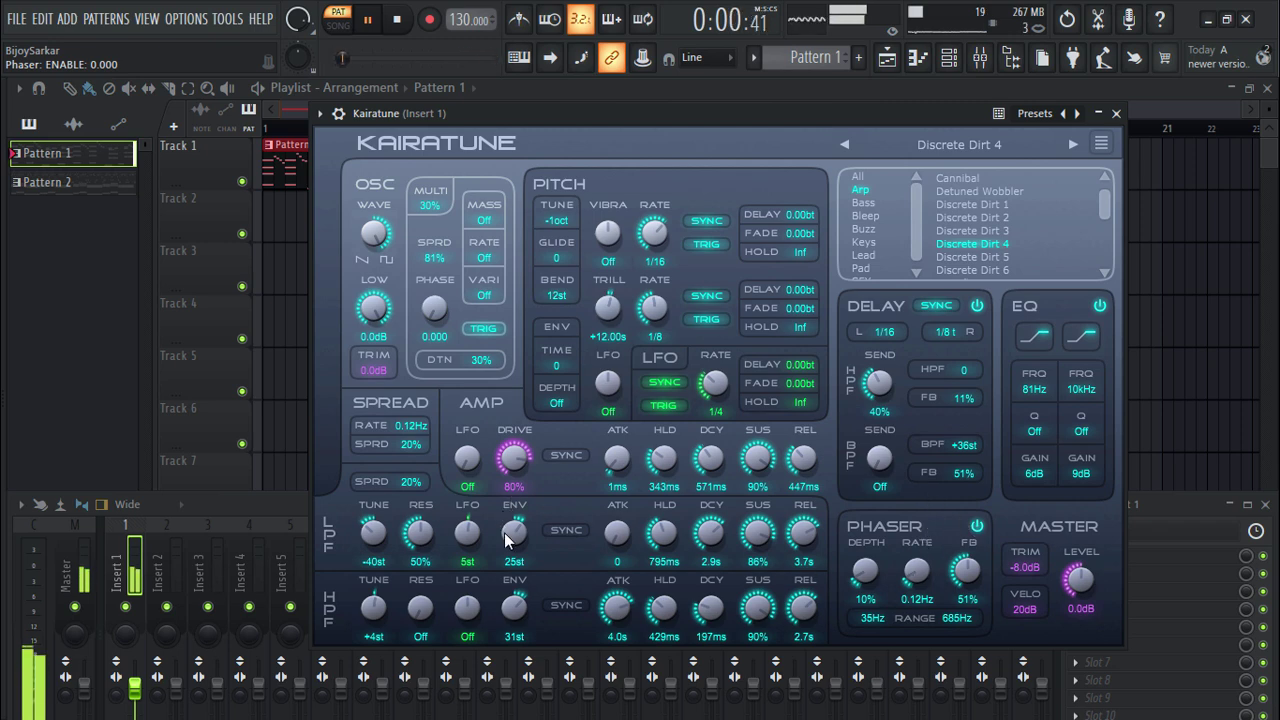
{"action": "left_click_drag", "start_coordinate": [514, 534], "coordinate": [522, 510]}
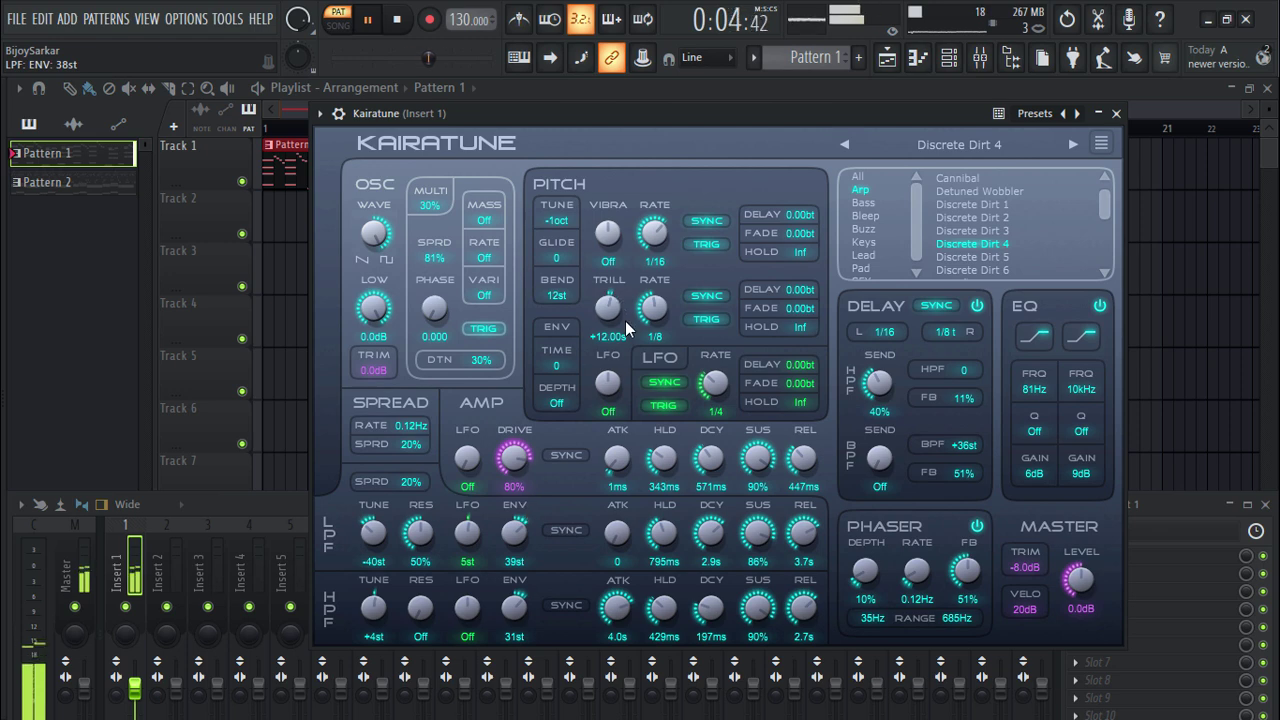
Step: Raise the pitch section's vibrato depth to +23.00s while Pattern 1 plays
{"action": "left_click_drag", "start_coordinate": [608, 233], "coordinate": [610, 195]}
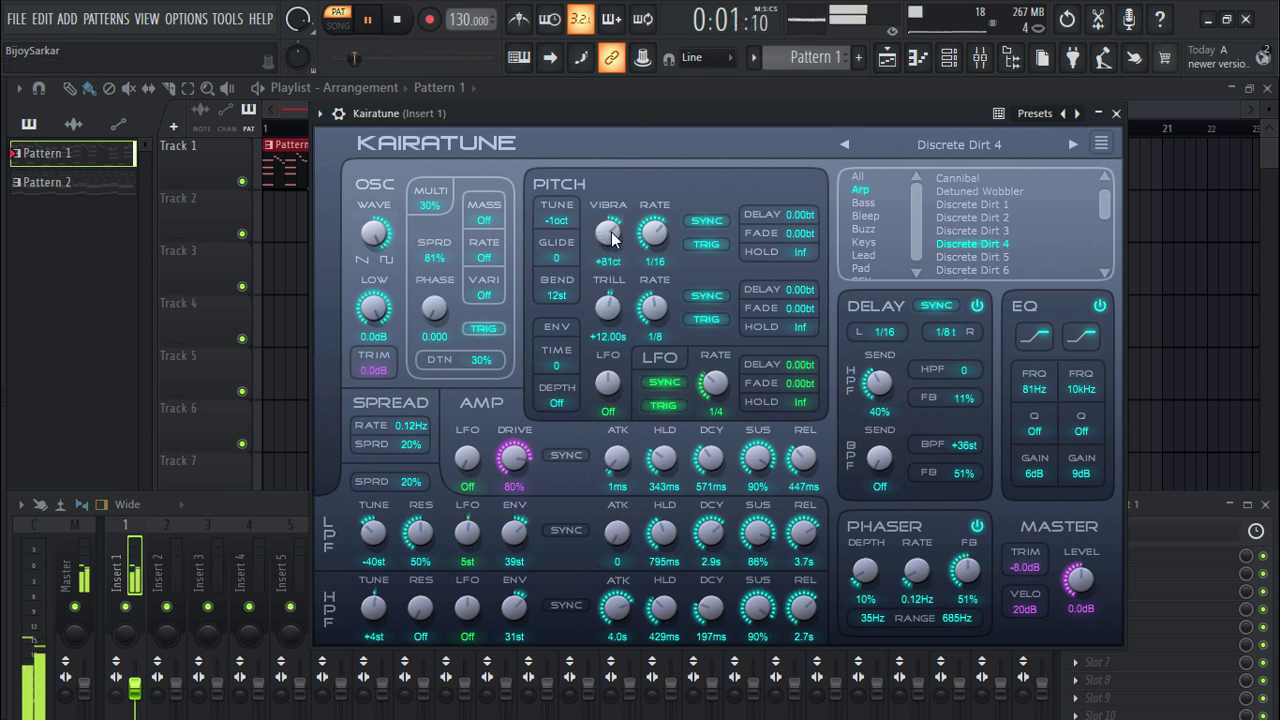
{"action": "left_click_drag", "start_coordinate": [617, 215], "coordinate": [617, 213]}
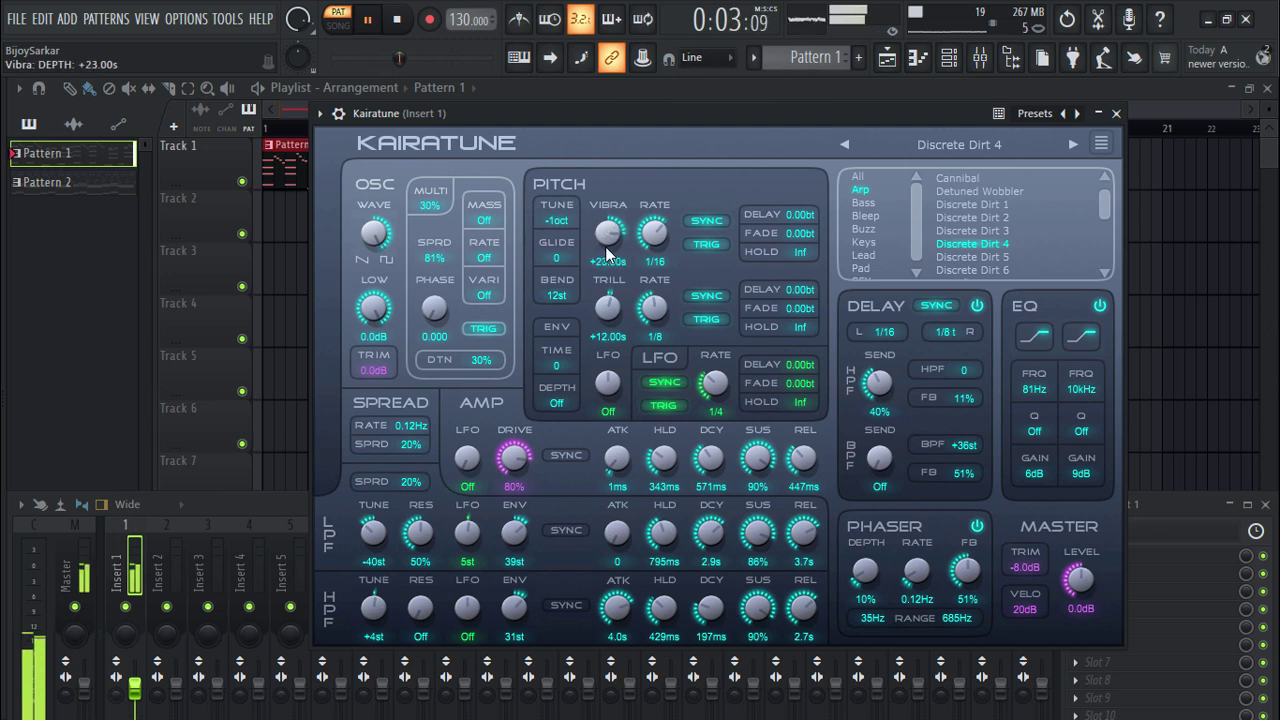
Step: Lower the pitch section's vibrato depth to +4ct and stop playback
{"action": "left_click_drag", "start_coordinate": [608, 245], "coordinate": [618, 318]}
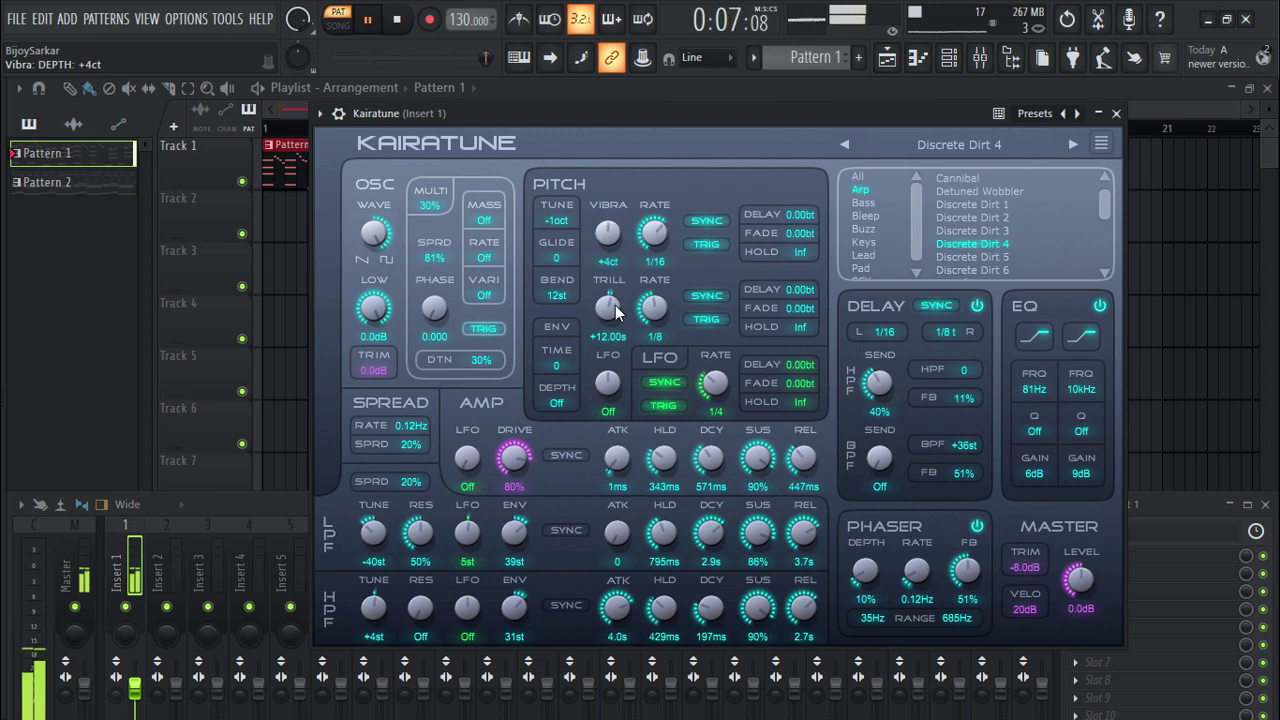
{"action": "key", "text": "space"}
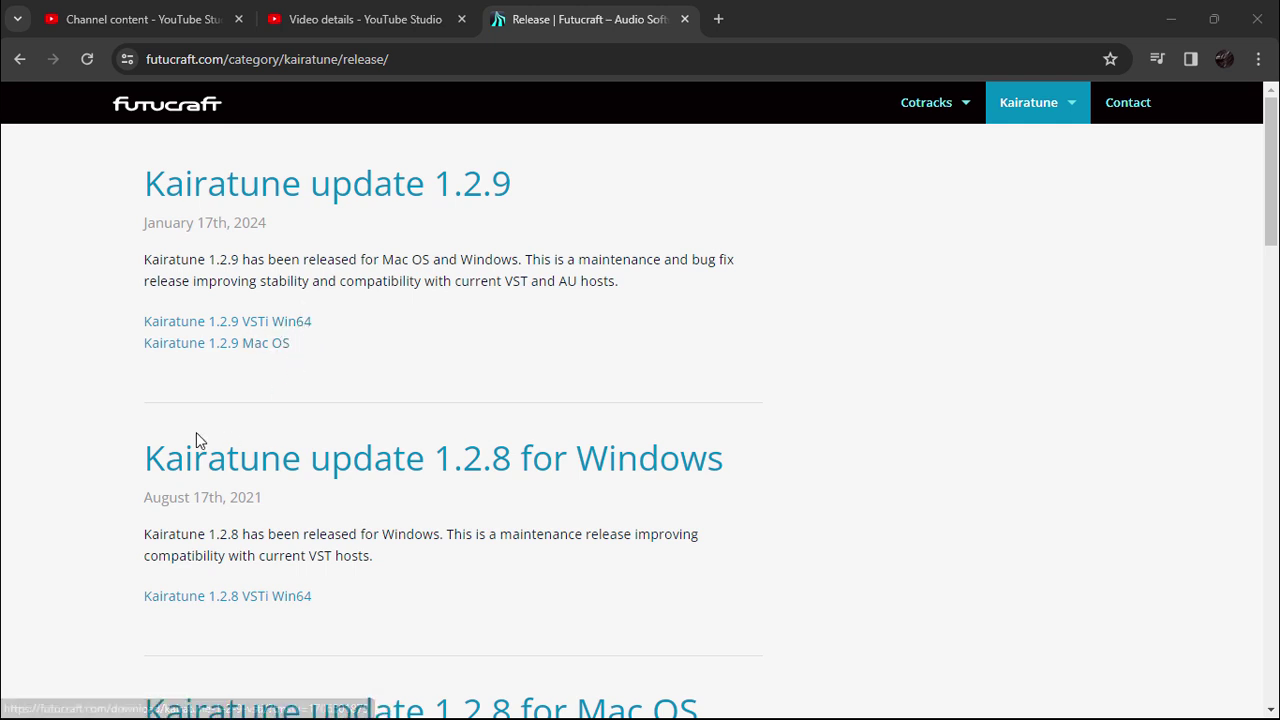
Step: Switch to the browser, download Kairatune 1.2.9 VSTi Win64 from the Futucraft release page, and show the file in its folder
{"action": "left_click", "coordinate": [251, 330]}
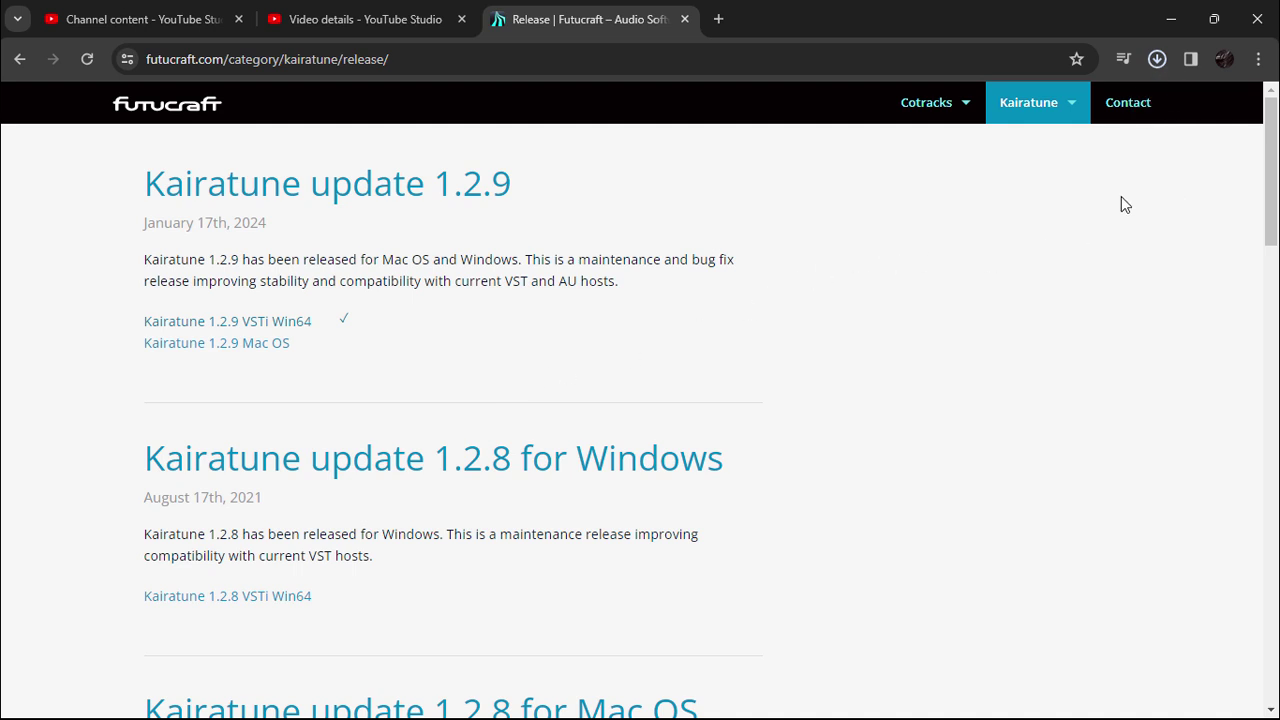
{"action": "left_click", "coordinate": [1155, 59]}
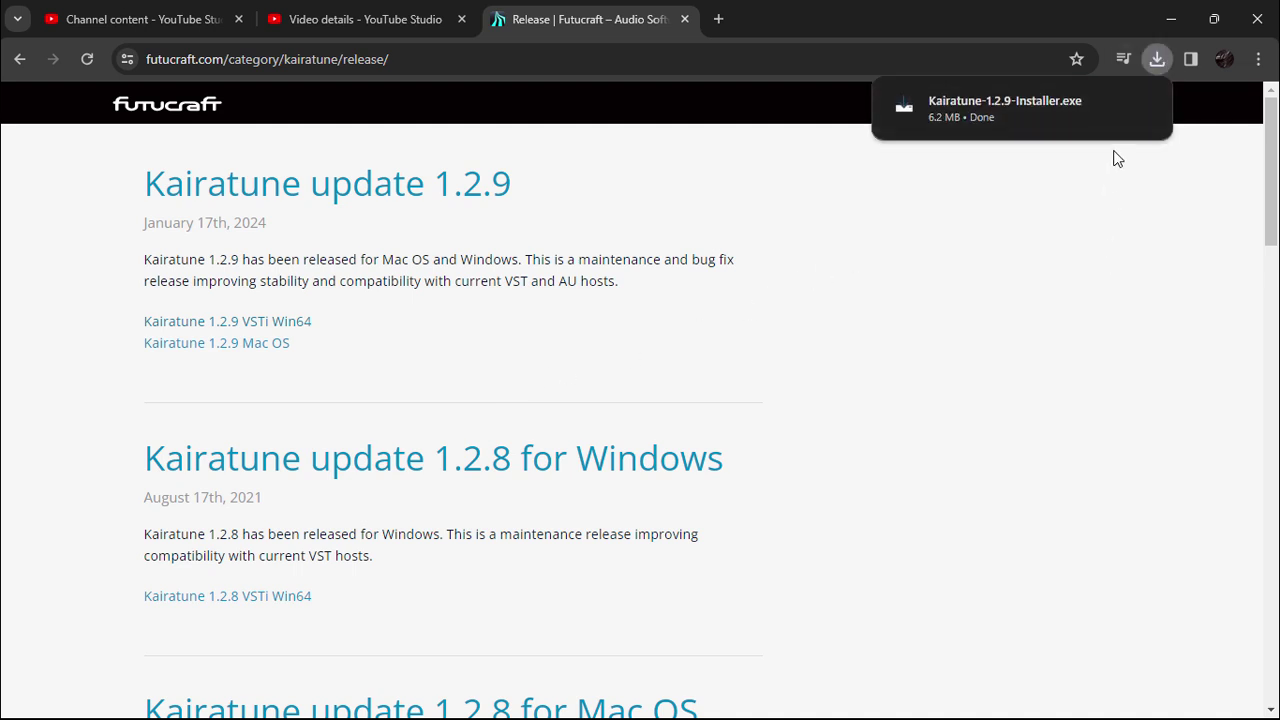
{"action": "left_click", "coordinate": [1108, 104]}
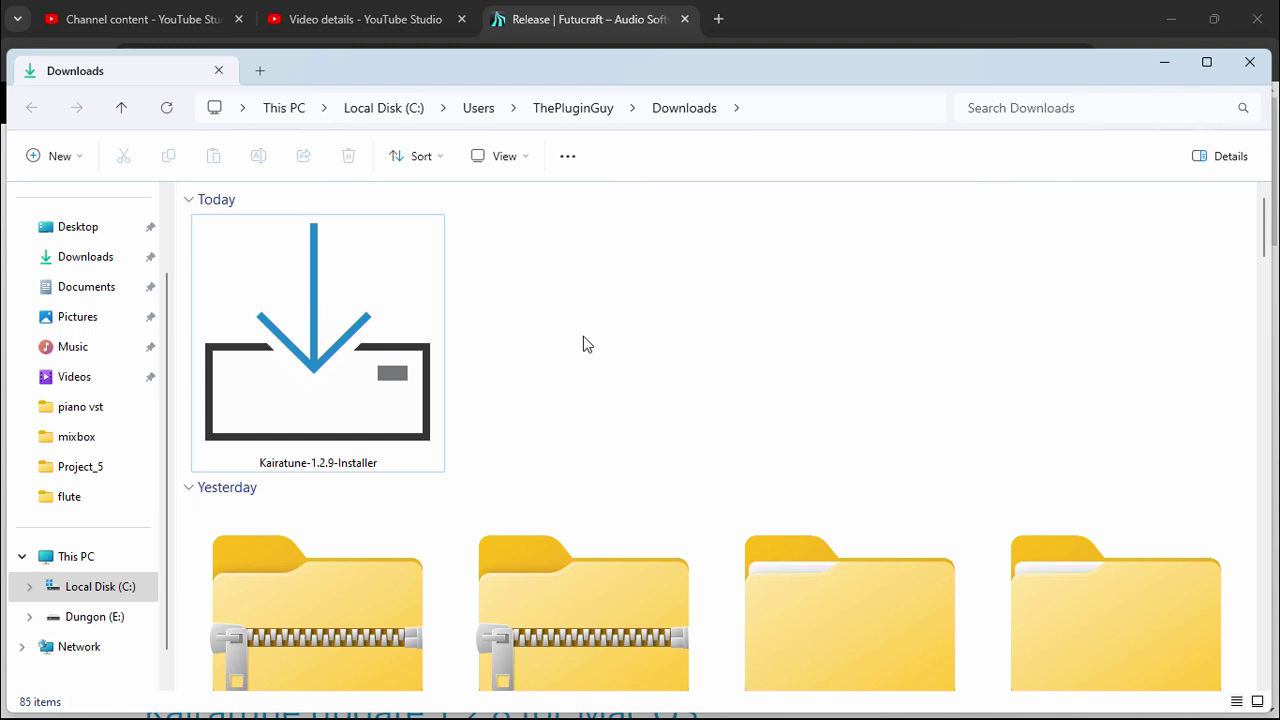
Step: Launch Kairatune-1.2.9-Installer from the Downloads folder
{"action": "left_click", "coordinate": [304, 326]}
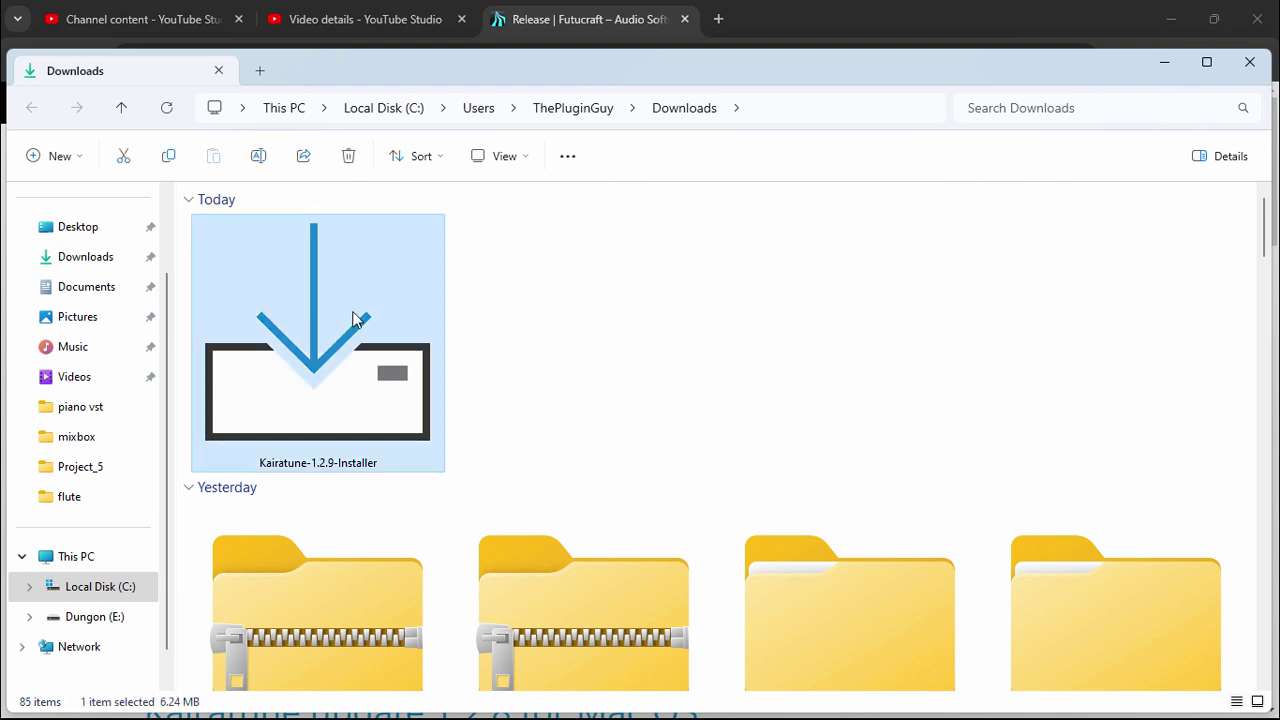
{"action": "right_click", "coordinate": [352, 318]}
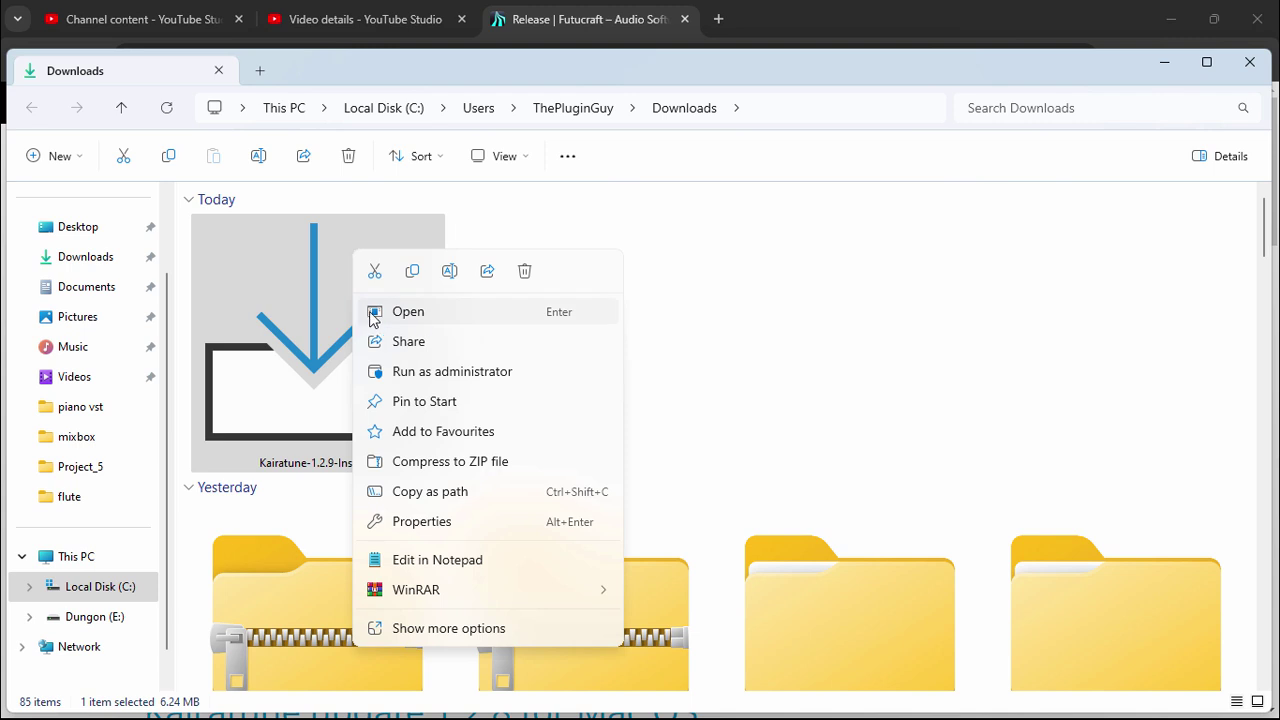
{"action": "left_click", "coordinate": [458, 630]}
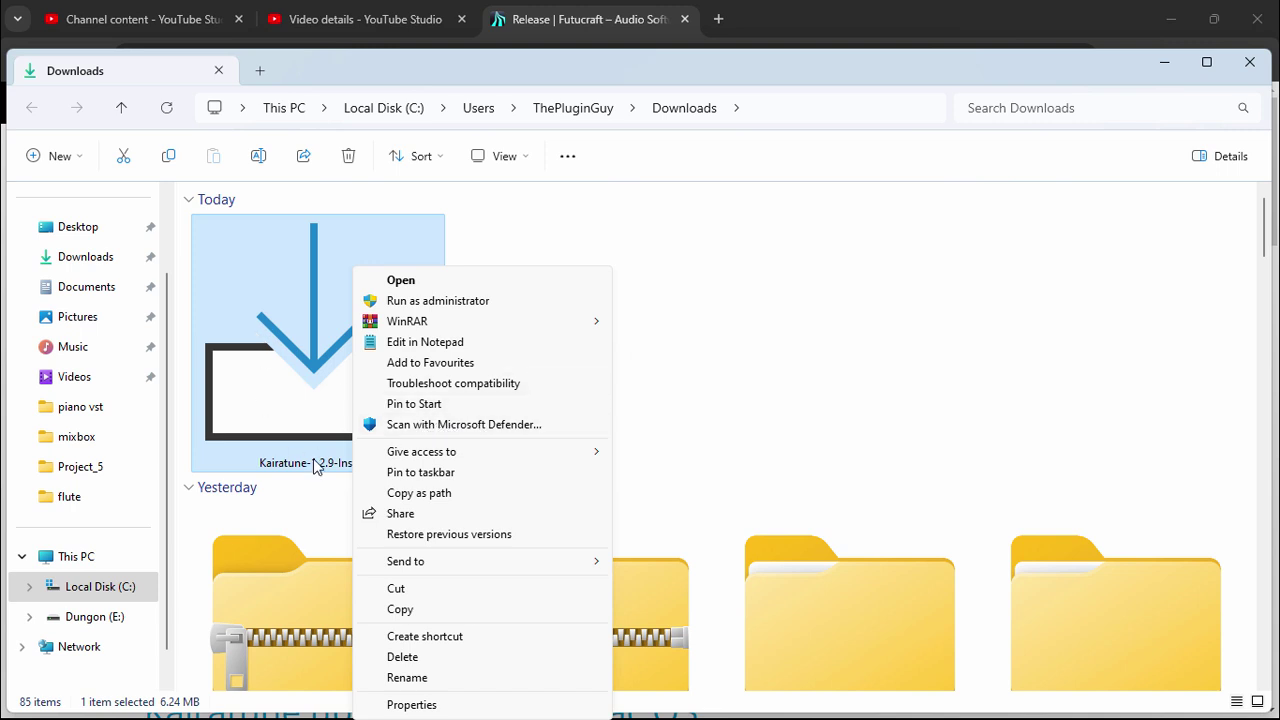
{"action": "left_click", "coordinate": [284, 346]}
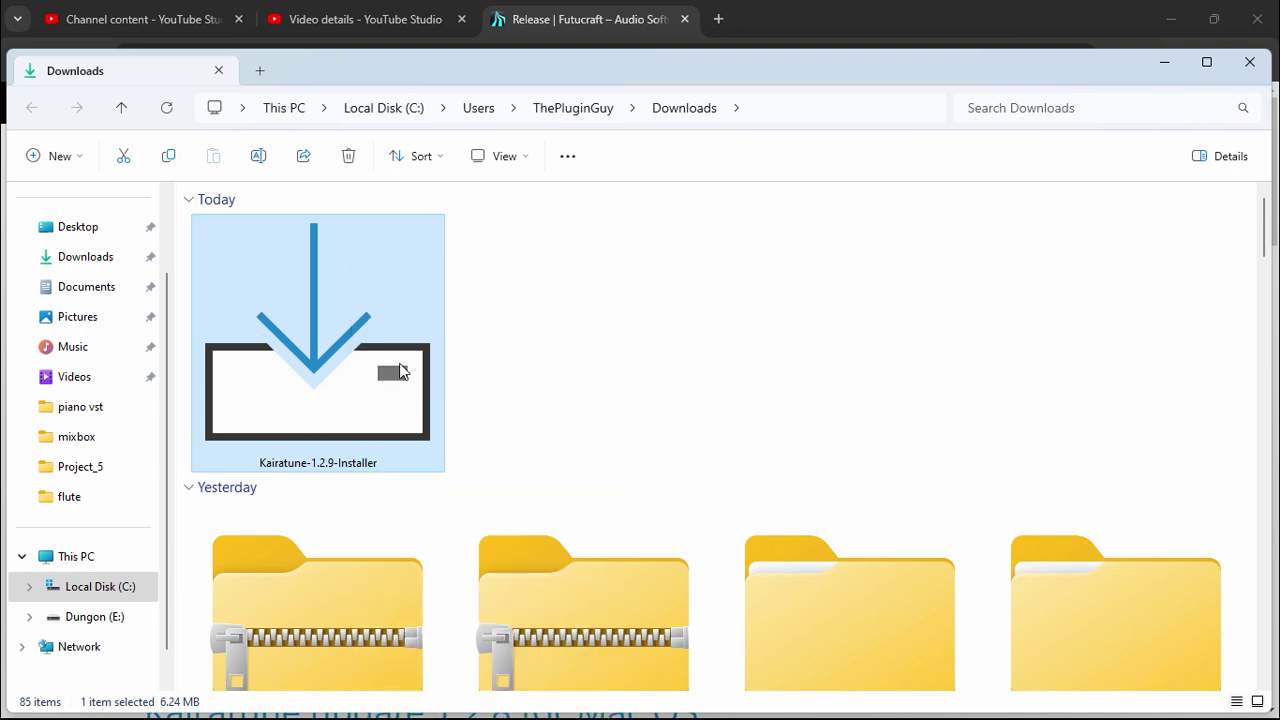
{"action": "right_click", "coordinate": [404, 298]}
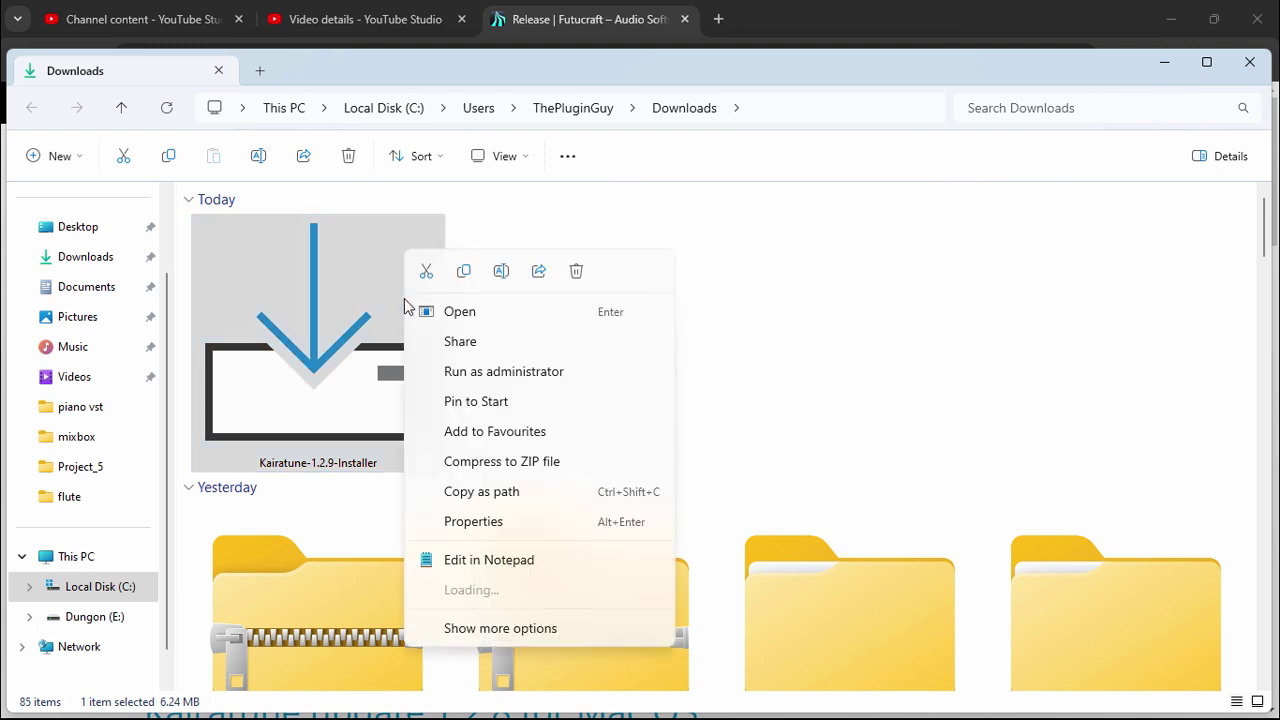
{"action": "left_click", "coordinate": [462, 312]}
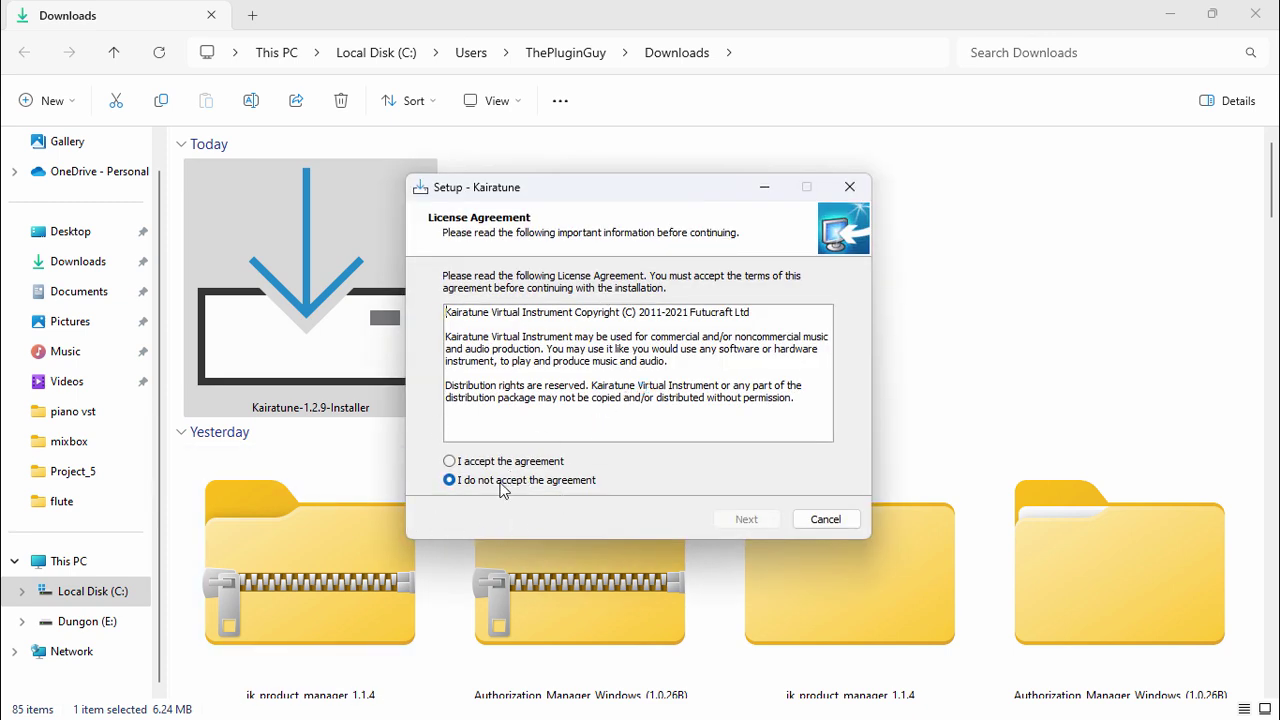
Step: Accept the license agreement, exclude the User's Manual component, install Kairatune, and finish the setup wizard
{"action": "left_click", "coordinate": [475, 463]}
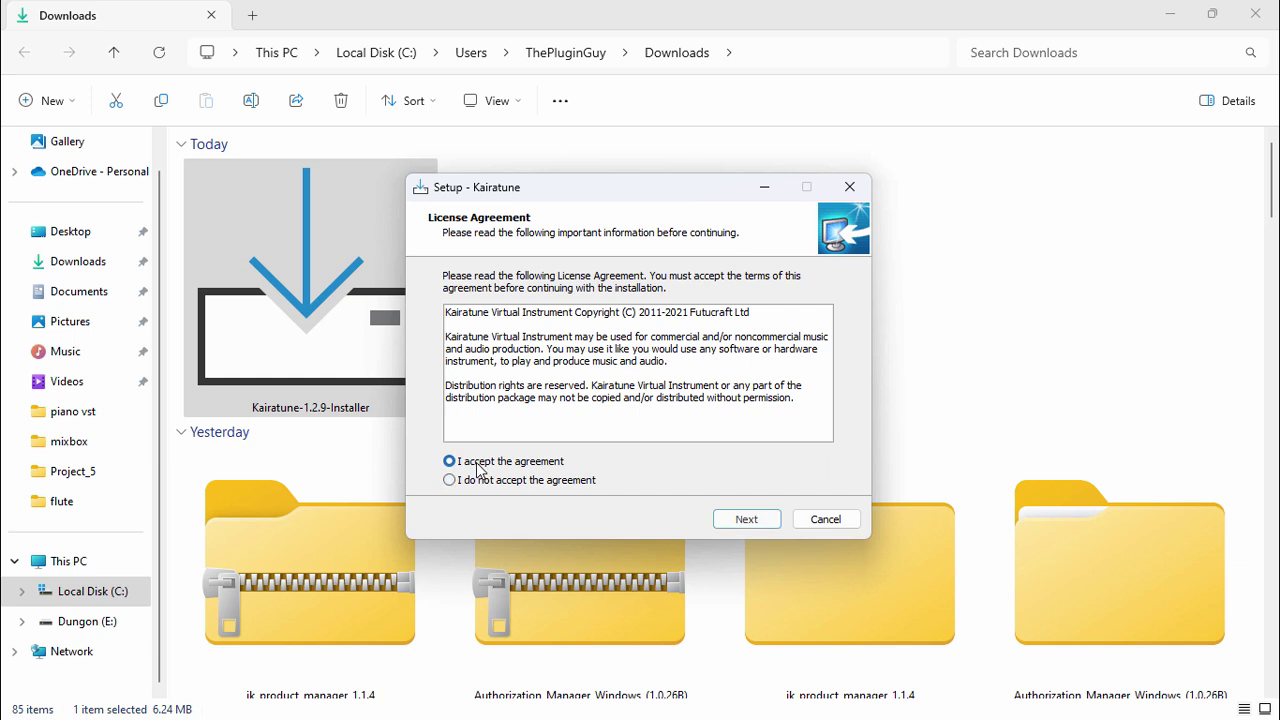
{"action": "left_click", "coordinate": [746, 519]}
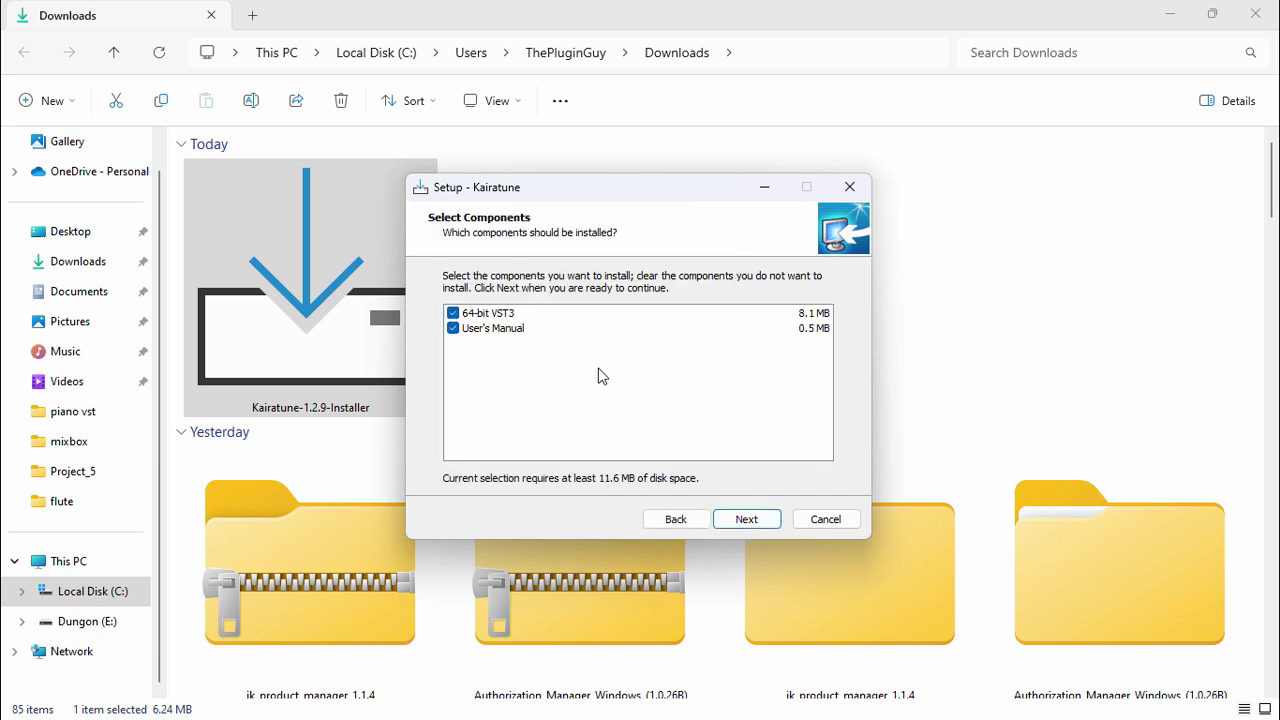
{"action": "left_click", "coordinate": [454, 332]}
{"action": "left_click", "coordinate": [747, 519]}
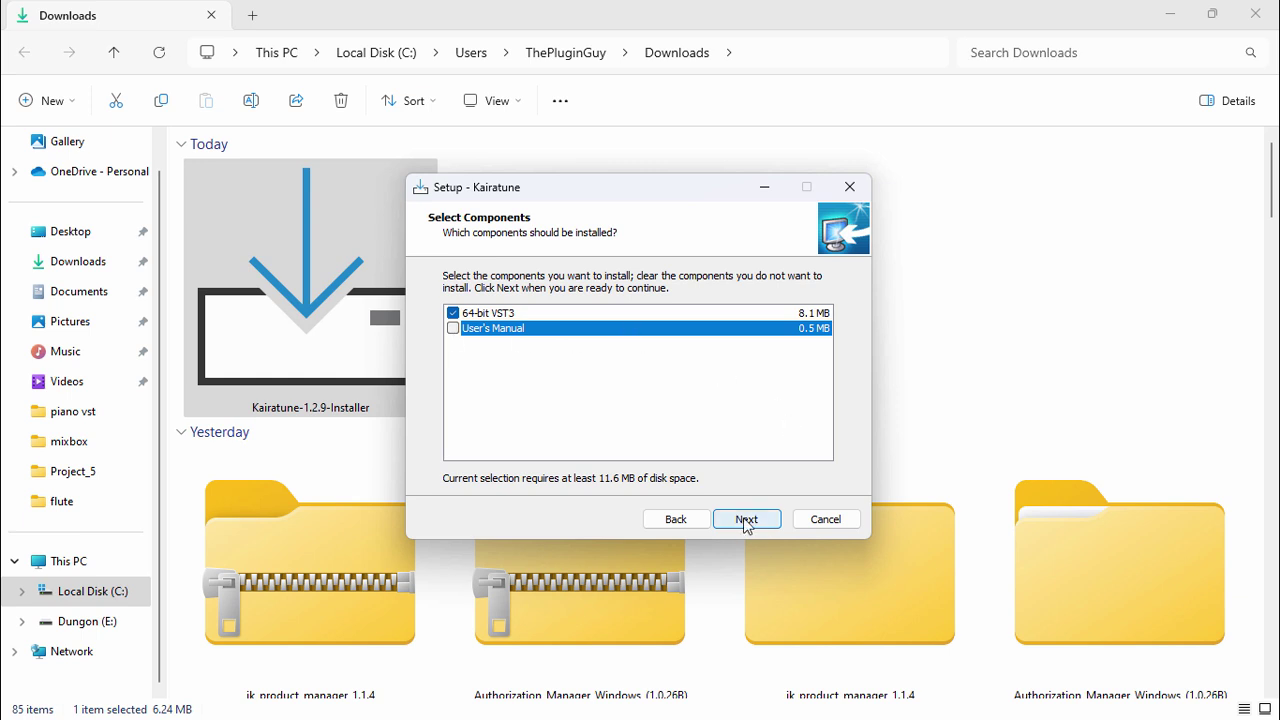
{"action": "left_click", "coordinate": [756, 520]}
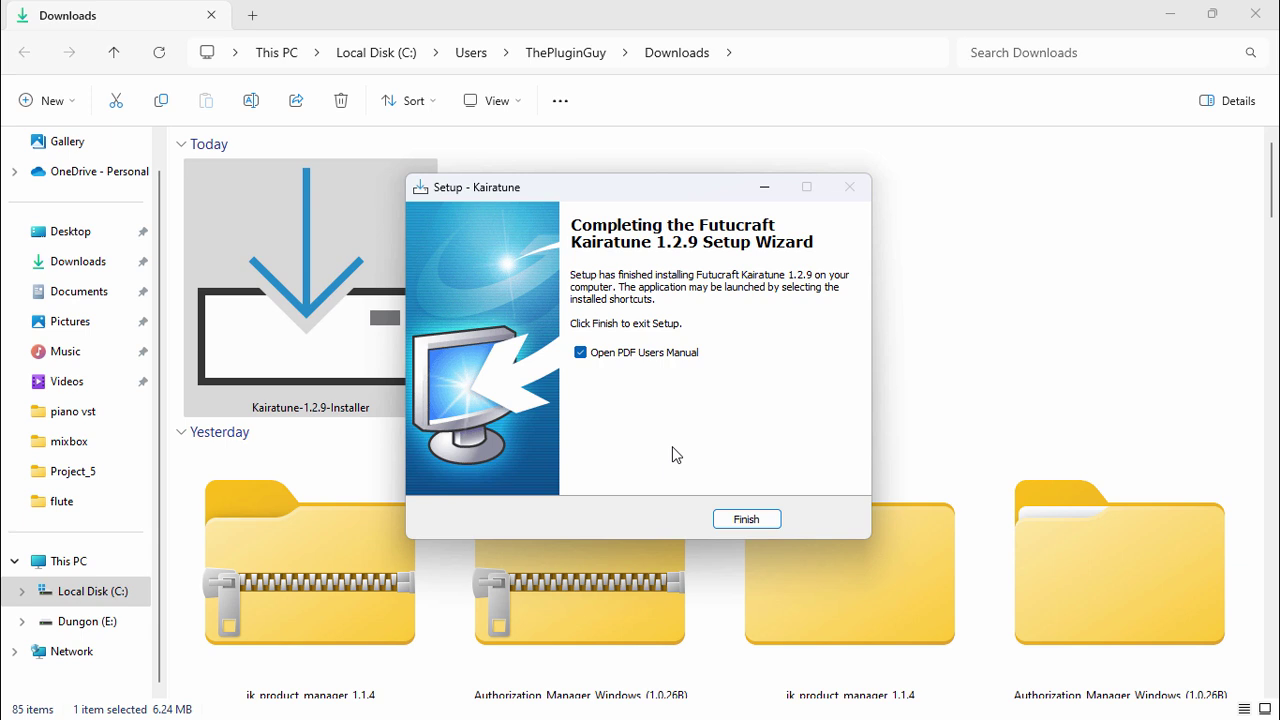
{"action": "left_click", "coordinate": [746, 519]}
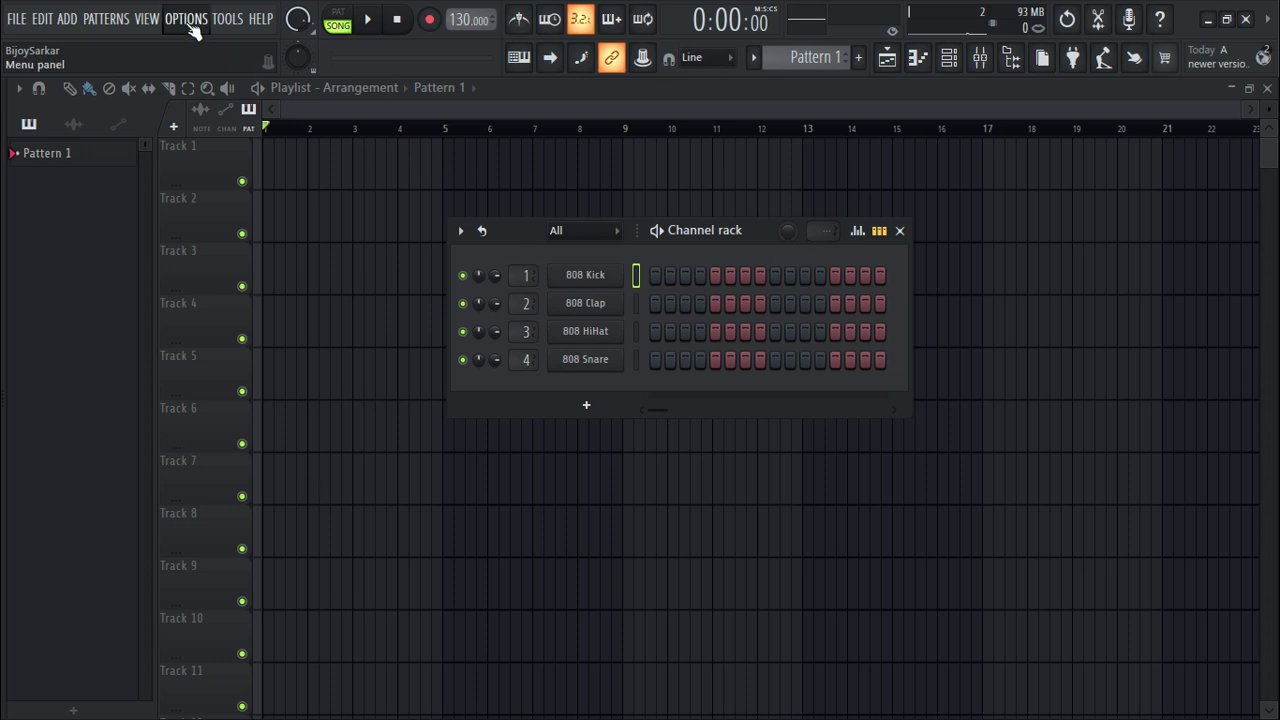
Step: Switch to FL Studio, open the Plugin Manager, and scan for installed plugins
{"action": "left_click", "coordinate": [191, 22]}
{"action": "left_click", "coordinate": [209, 103]}
{"action": "left_click", "coordinate": [380, 230]}
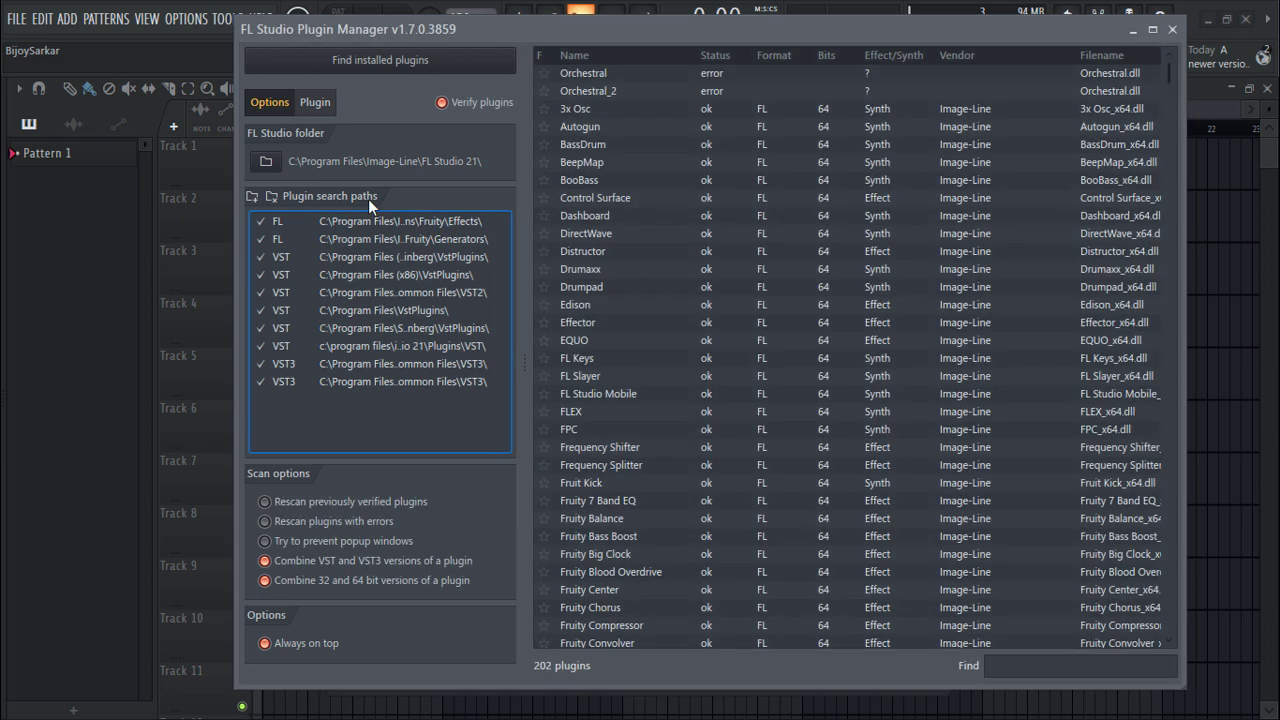
{"action": "left_click", "coordinate": [339, 62]}
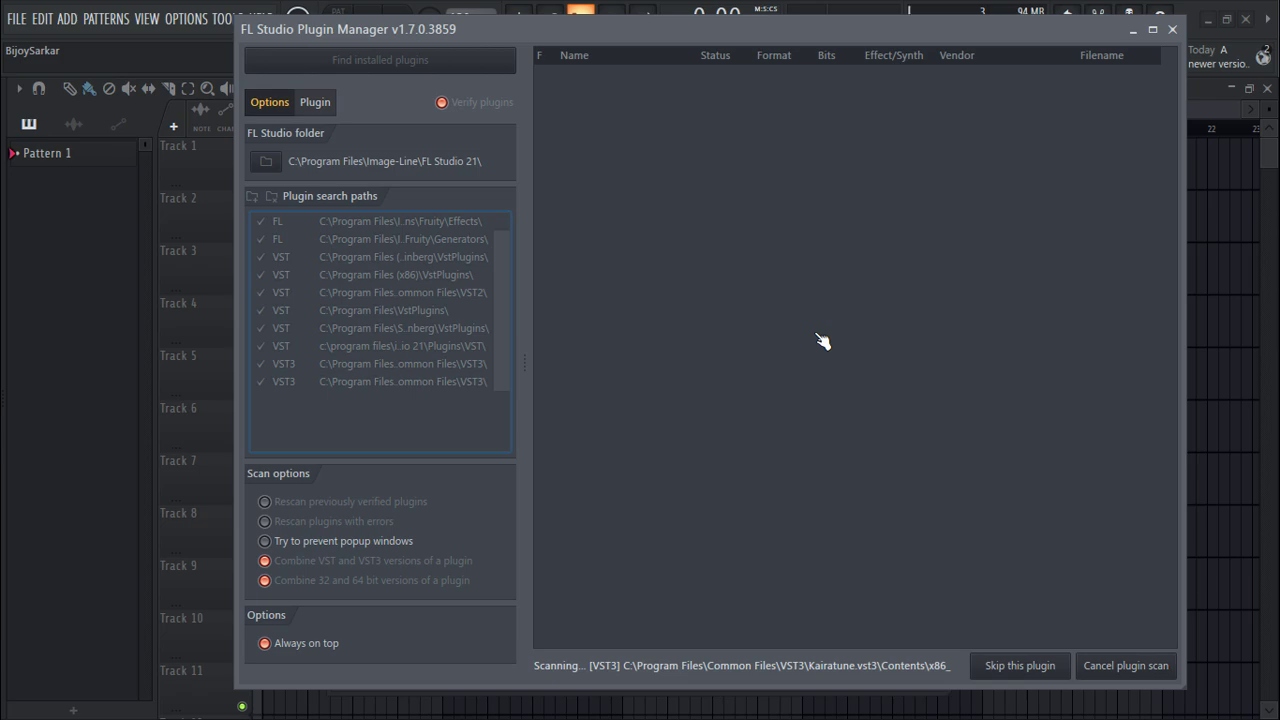
Step: Look for Kairatune in the scanned plugin list and close the Plugin Manager
{"action": "scroll", "coordinate": [880, 368], "scroll_direction": "down", "scroll_amount": 20}
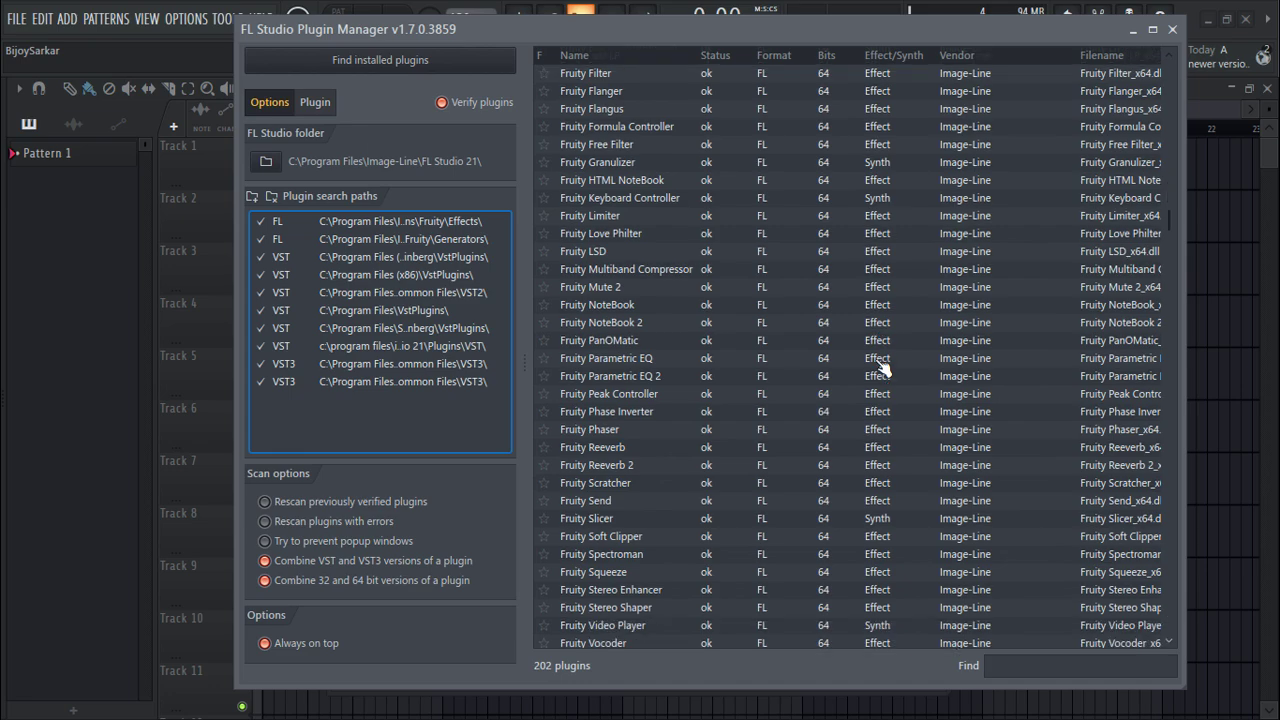
{"action": "scroll", "coordinate": [880, 368], "scroll_direction": "down", "scroll_amount": 20}
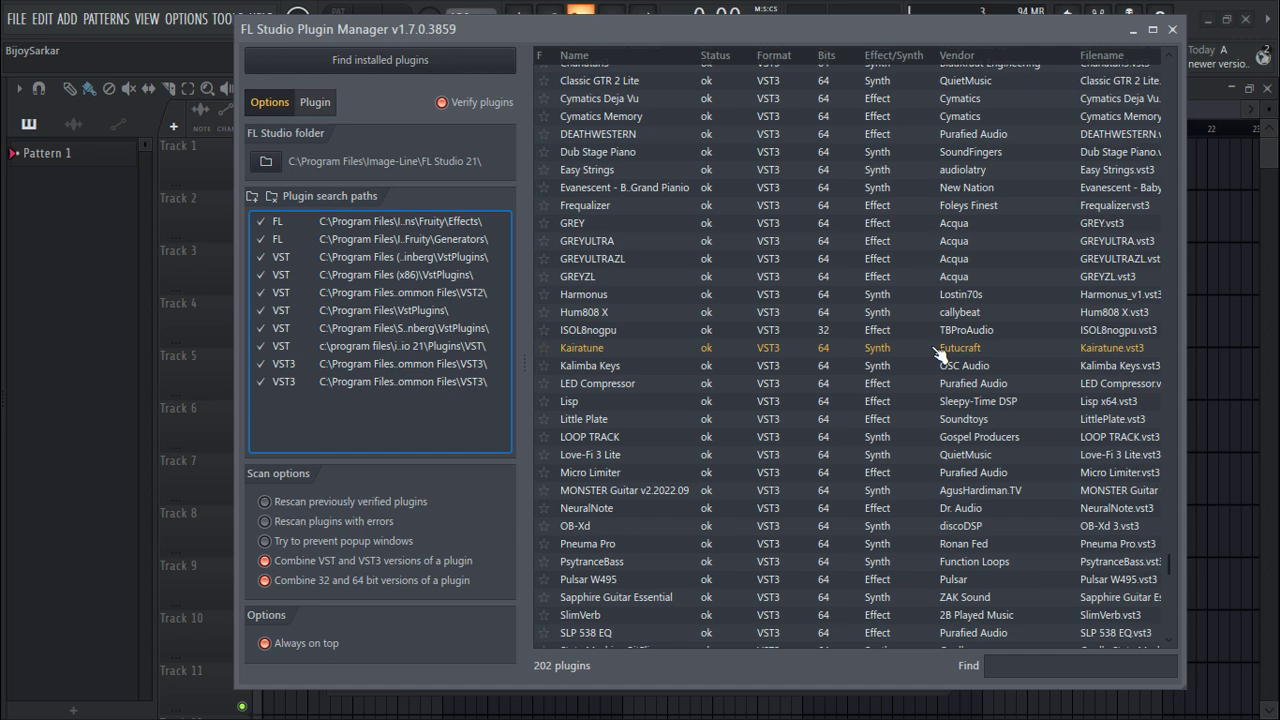
{"action": "left_click", "coordinate": [1174, 33]}
{"action": "left_click", "coordinate": [937, 36]}
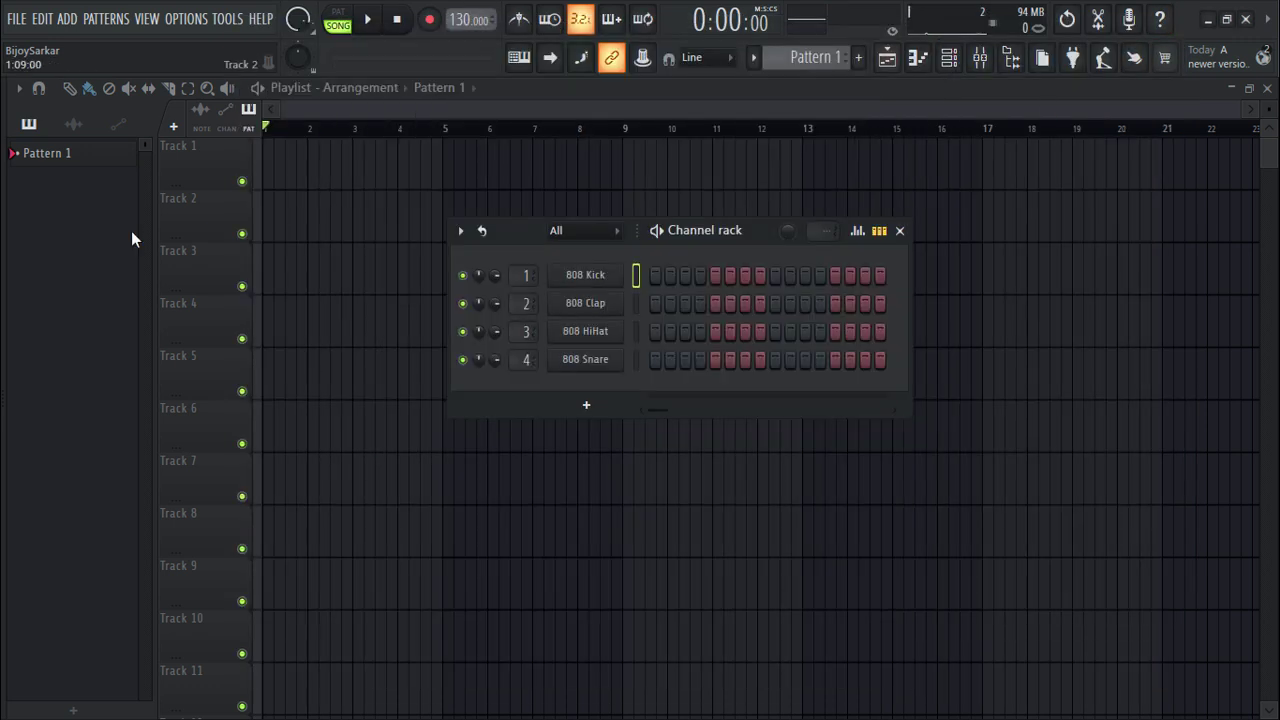
Step: Add Kairatune from the plugin database's newly installed generators to the channel rack as a new channel
{"action": "left_click", "coordinate": [4, 257]}
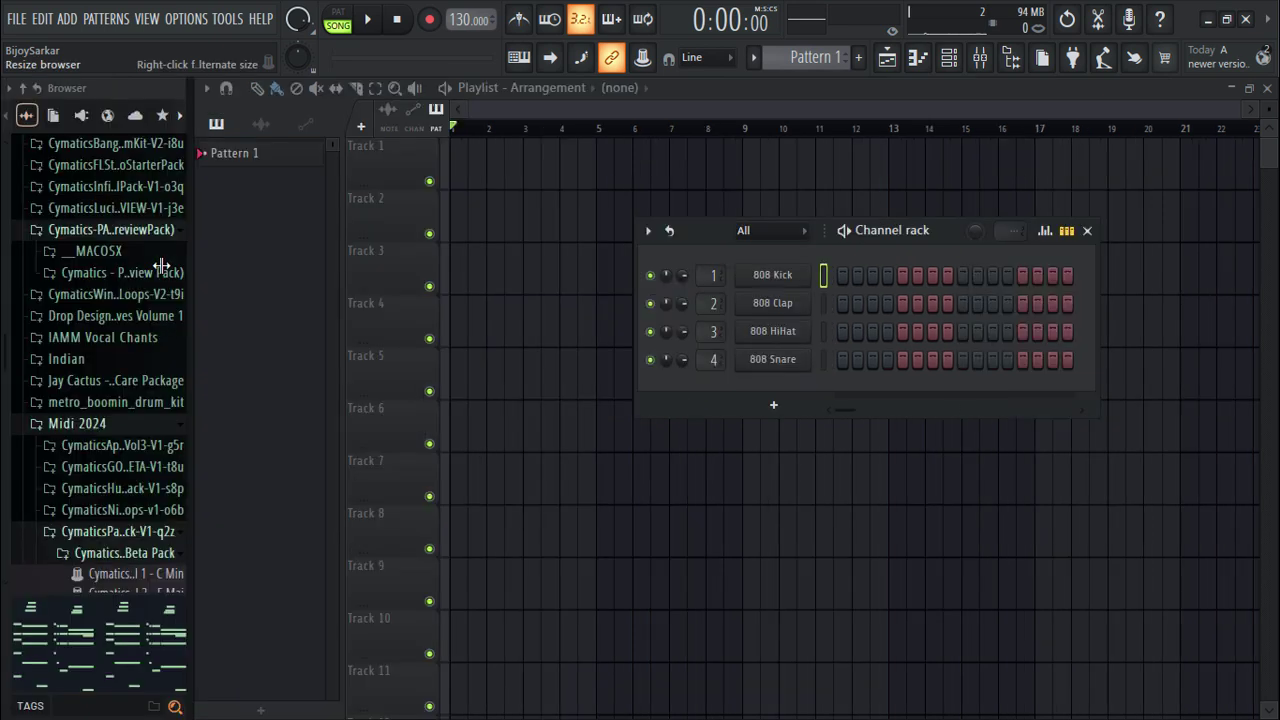
{"action": "left_click", "coordinate": [84, 116]}
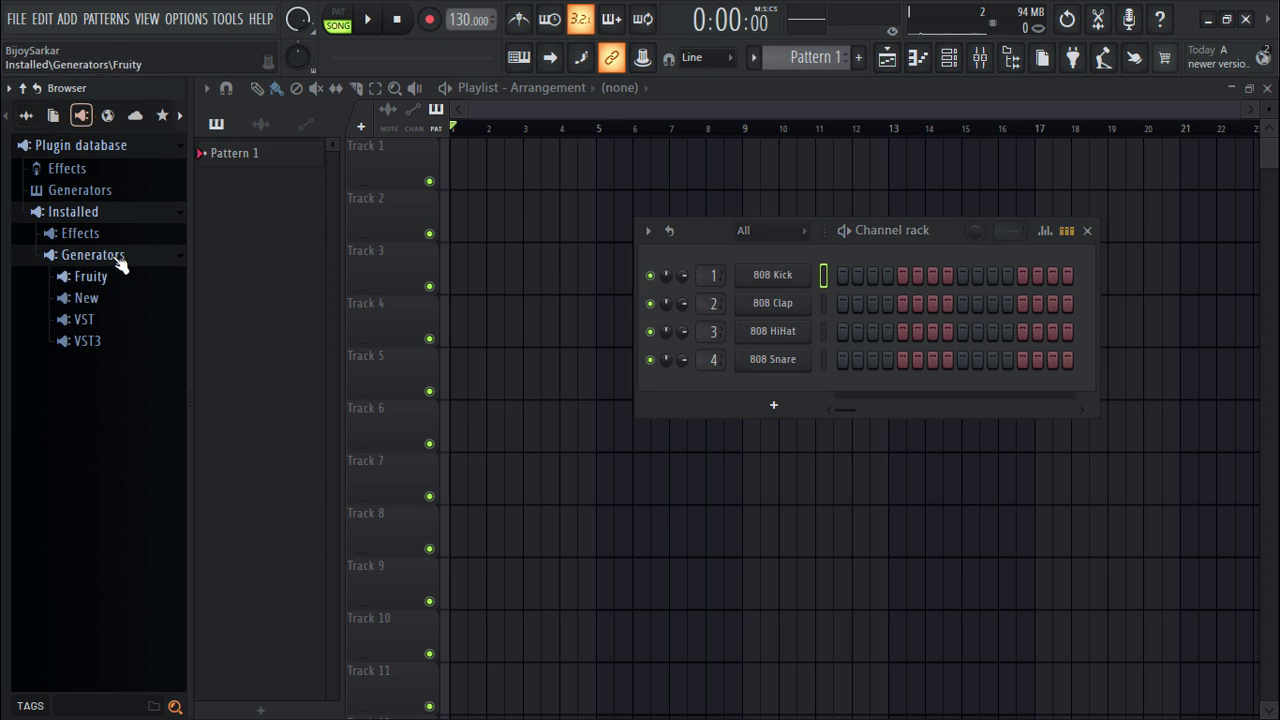
{"action": "left_click", "coordinate": [75, 213]}
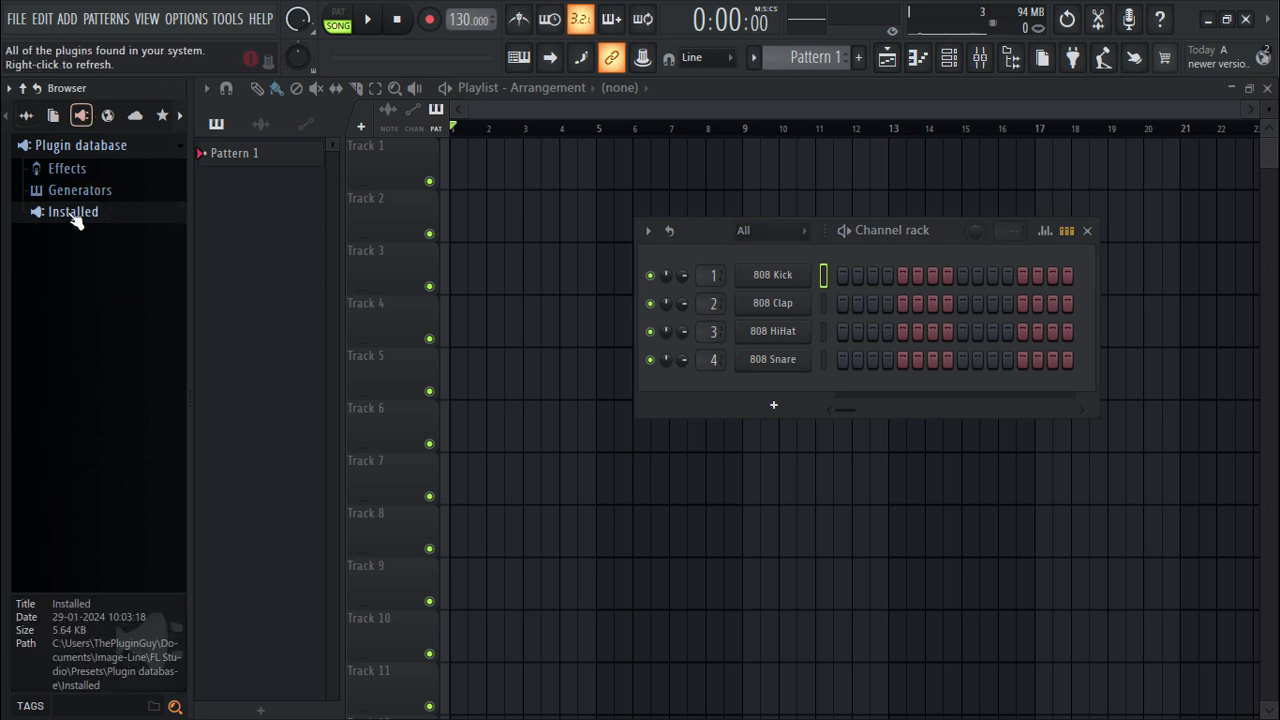
{"action": "left_click", "coordinate": [77, 213]}
{"action": "left_click", "coordinate": [60, 258]}
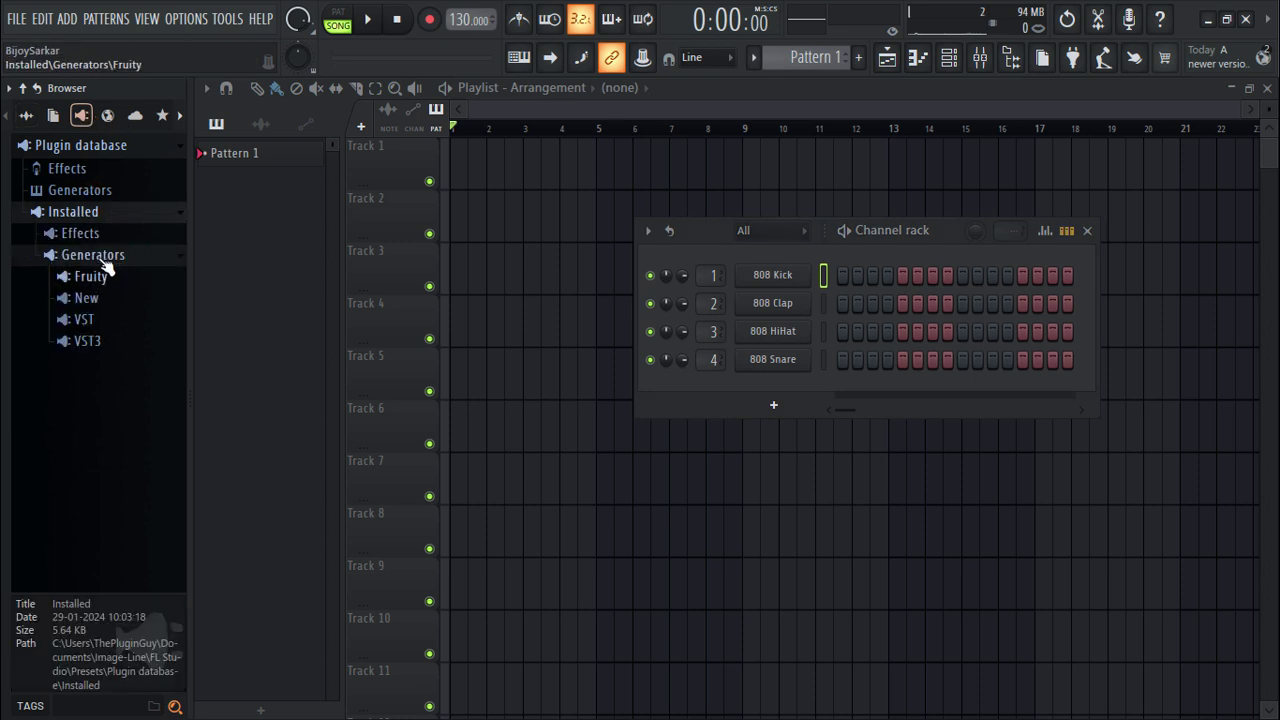
{"action": "left_click", "coordinate": [95, 298]}
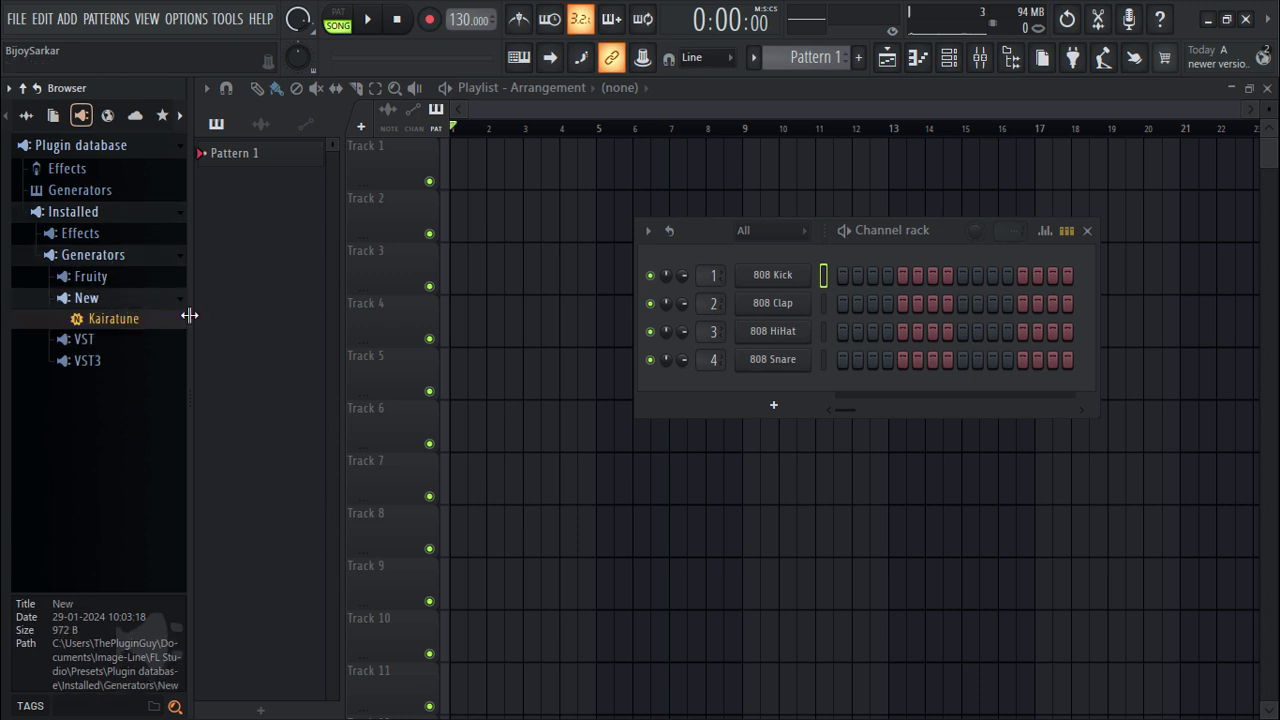
{"action": "left_click_drag", "start_coordinate": [105, 322], "coordinate": [772, 290]}
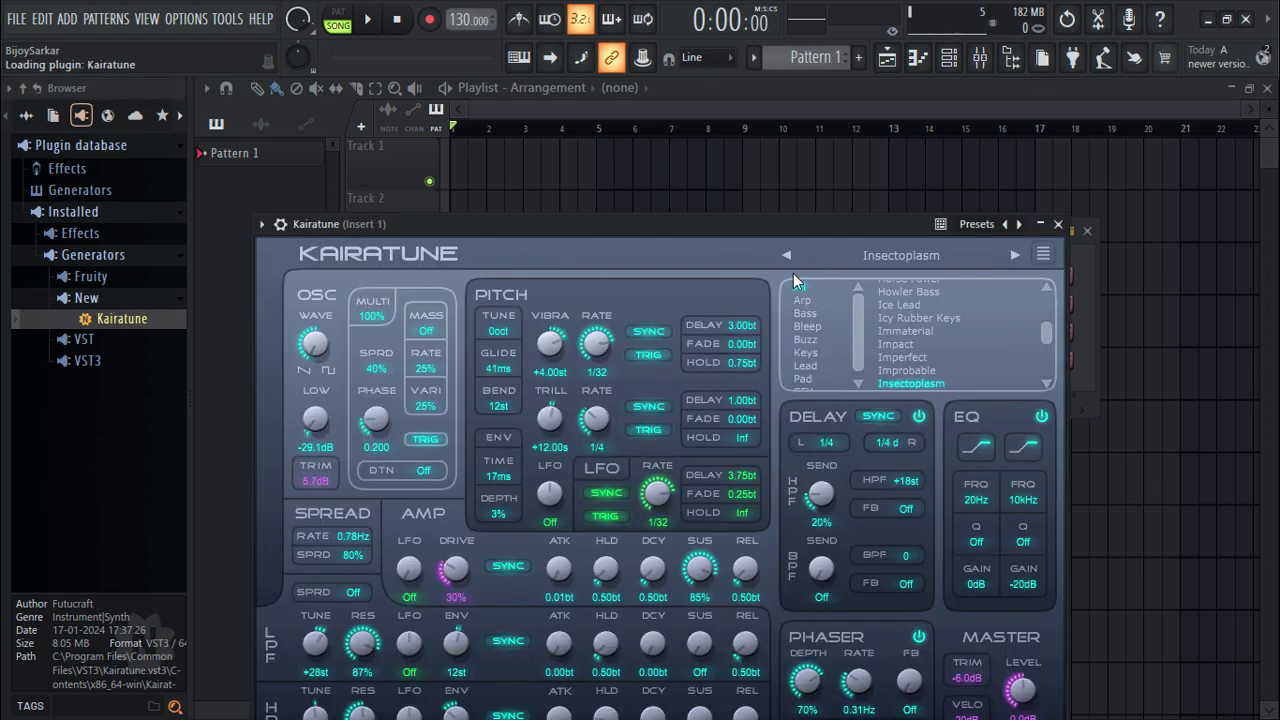
Step: Reposition the Kairatune window so its full interface fits on screen and browse through the preset list
{"action": "left_click_drag", "start_coordinate": [735, 223], "coordinate": [830, 135]}
{"action": "left_click_drag", "start_coordinate": [1143, 247], "coordinate": [1140, 198]}
{"action": "scroll", "coordinate": [1031, 290], "scroll_direction": "down", "scroll_amount": 10}
{"action": "scroll", "coordinate": [958, 220], "scroll_direction": "down", "scroll_amount": 1}
Step: Load the Drillerlead preset from the Lead category and browse the other lead presets
{"action": "left_click", "coordinate": [901, 269]}
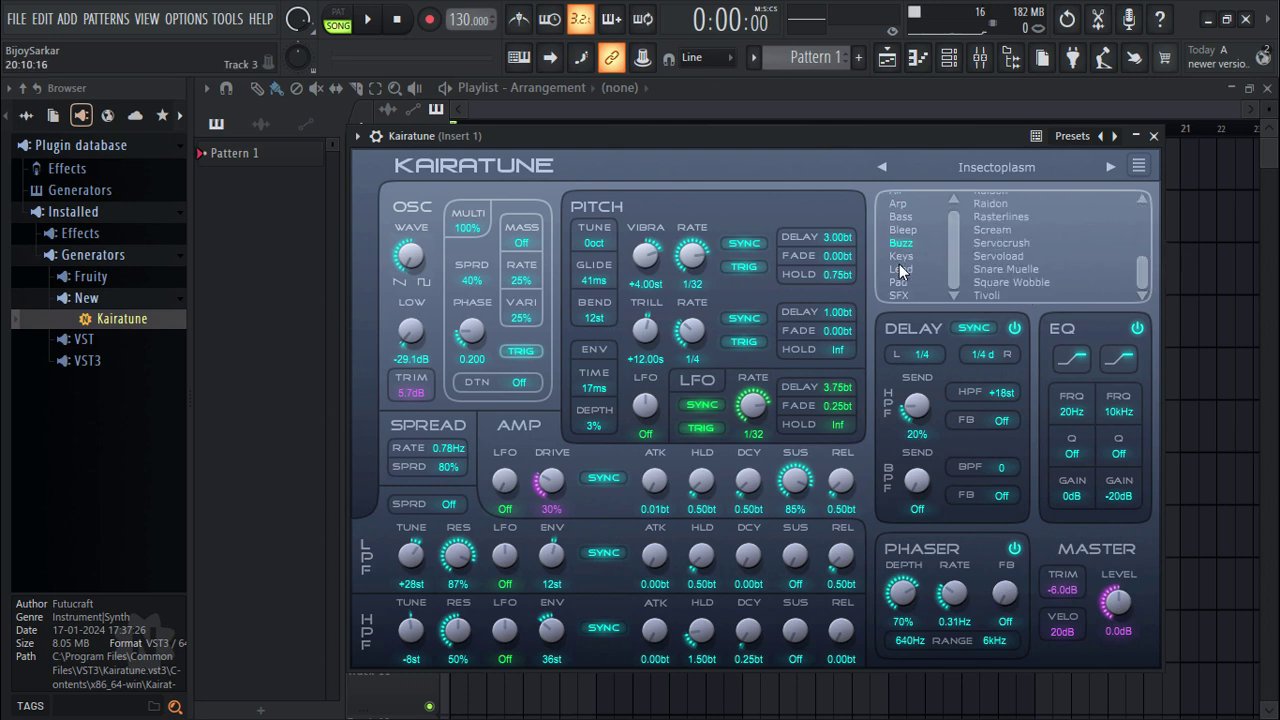
{"action": "scroll", "coordinate": [1023, 240], "scroll_direction": "up", "scroll_amount": 3}
{"action": "left_click", "coordinate": [1023, 242]}
{"action": "left_click", "coordinate": [1138, 166]}
{"action": "left_click", "coordinate": [1138, 166]}
{"action": "scroll", "coordinate": [555, 495], "scroll_direction": "up", "scroll_amount": 2}
{"action": "scroll", "coordinate": [705, 262], "scroll_direction": "down", "scroll_amount": 3}
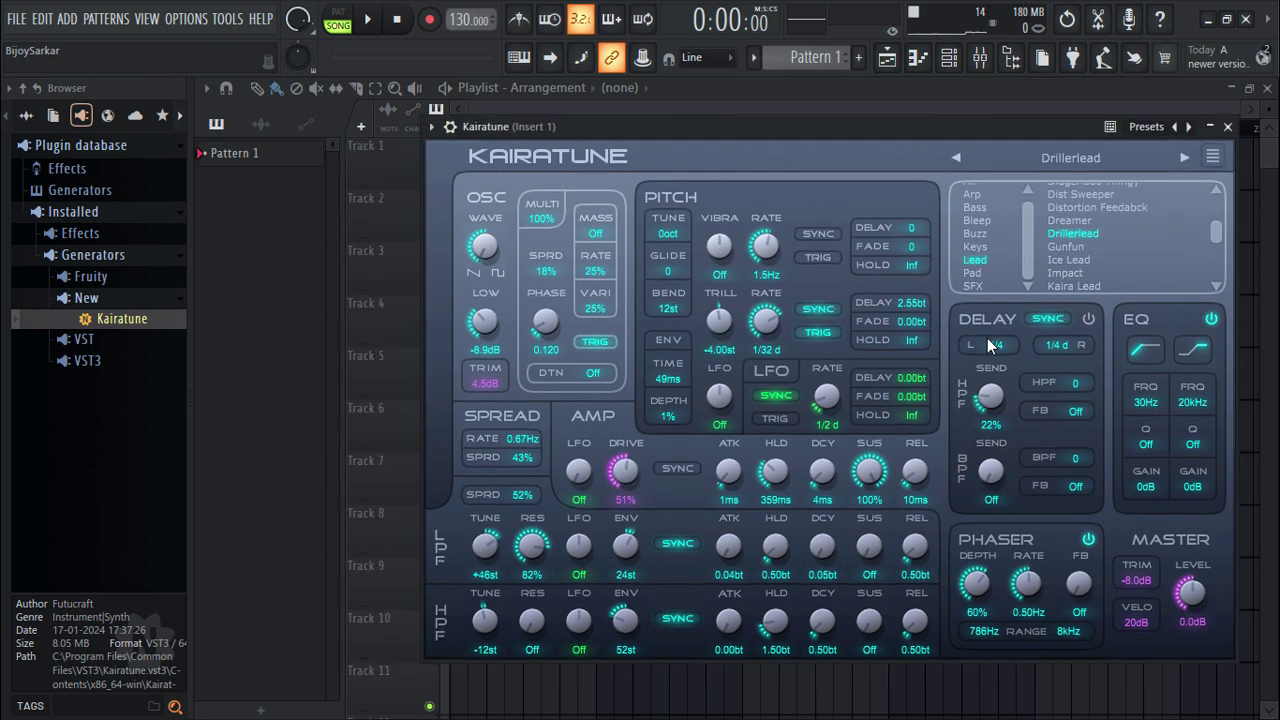